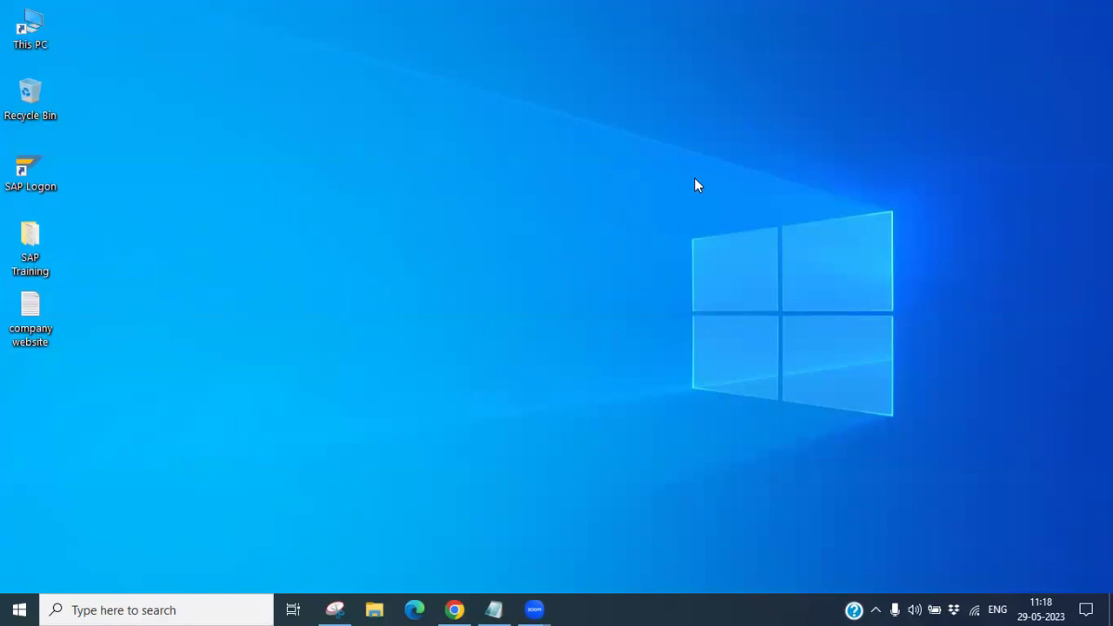
# Read the Notepad outline on linking models, join types, scatter chart and stacked area chart, and put it away.
pyautogui.click(493, 609)
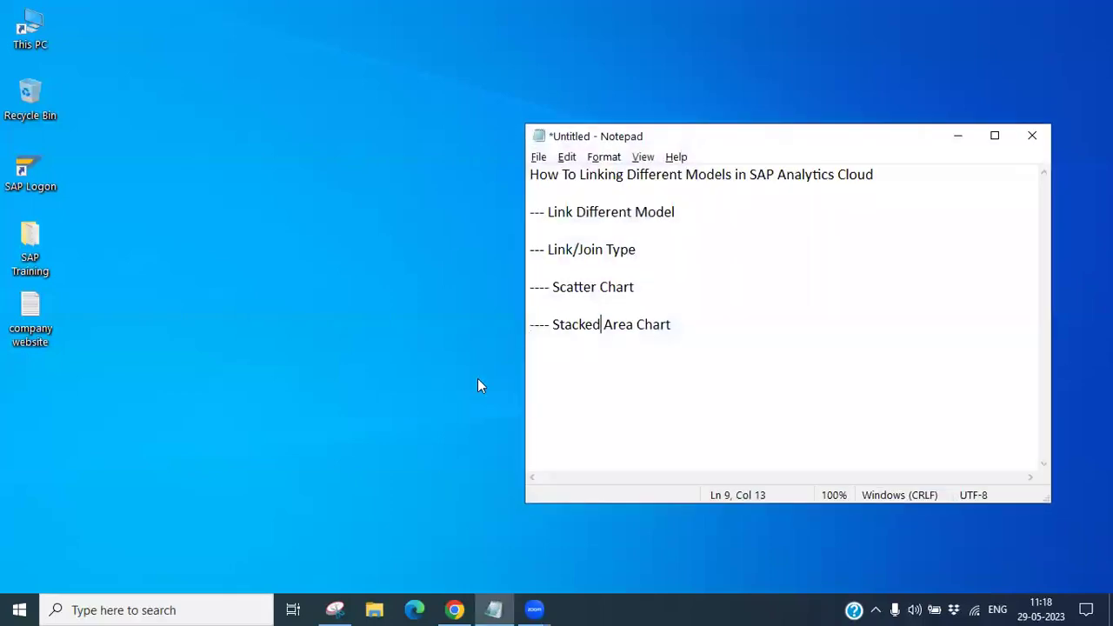
pyautogui.moveTo(865, 140); pyautogui.dragTo(547, 88)
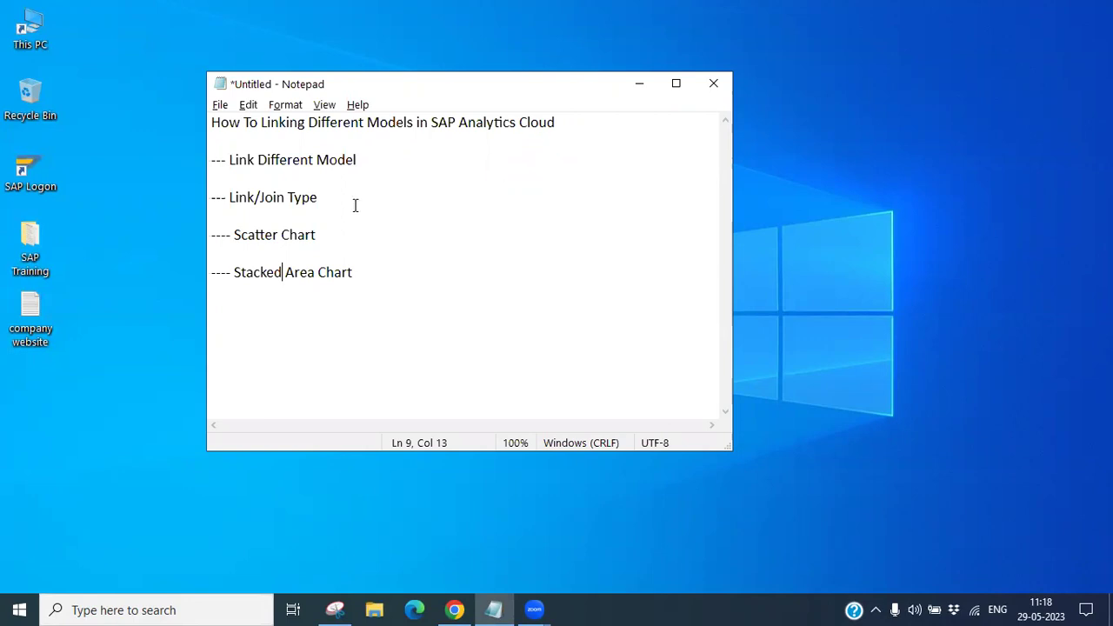
pyautogui.moveTo(356, 160); pyautogui.dragTo(224, 160)
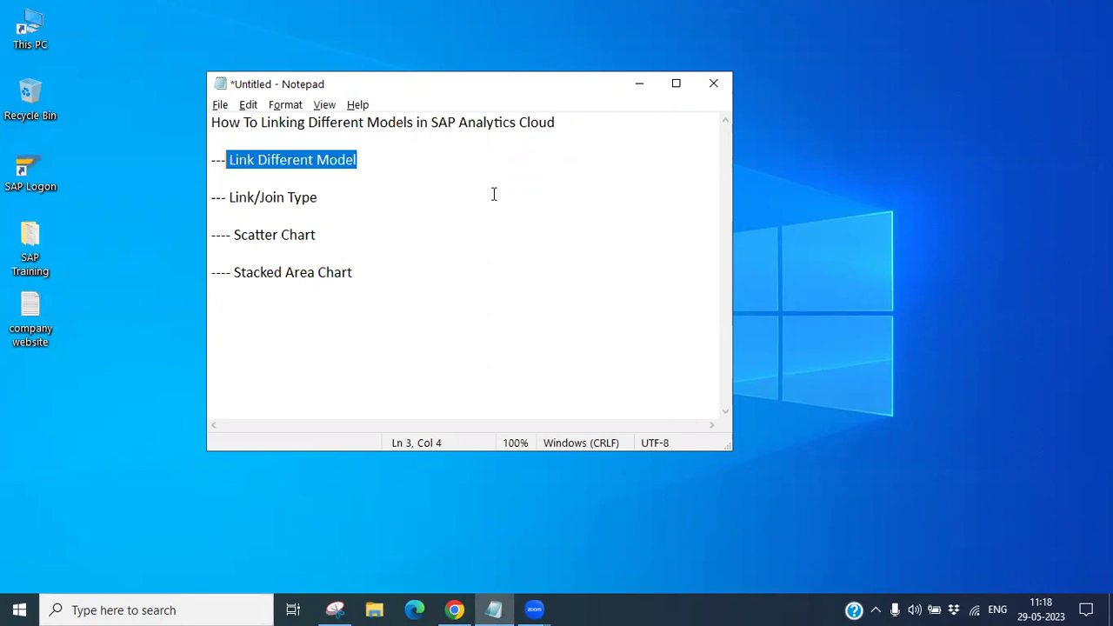
pyautogui.moveTo(322, 205); pyautogui.dragTo(231, 194)
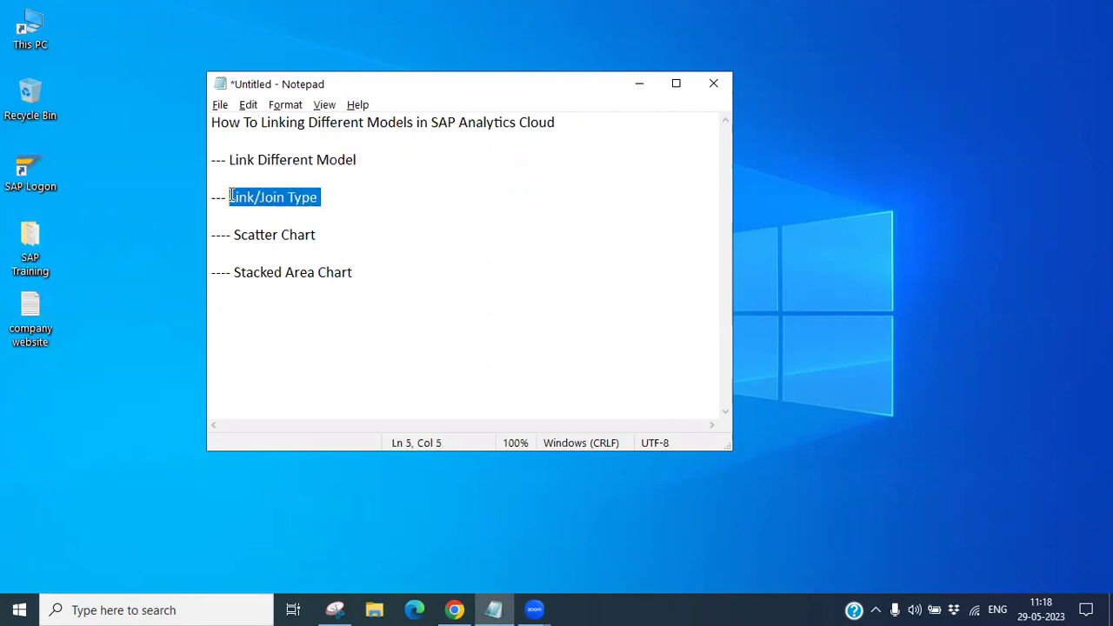
pyautogui.click(360, 203)
pyautogui.moveTo(329, 235); pyautogui.dragTo(233, 235)
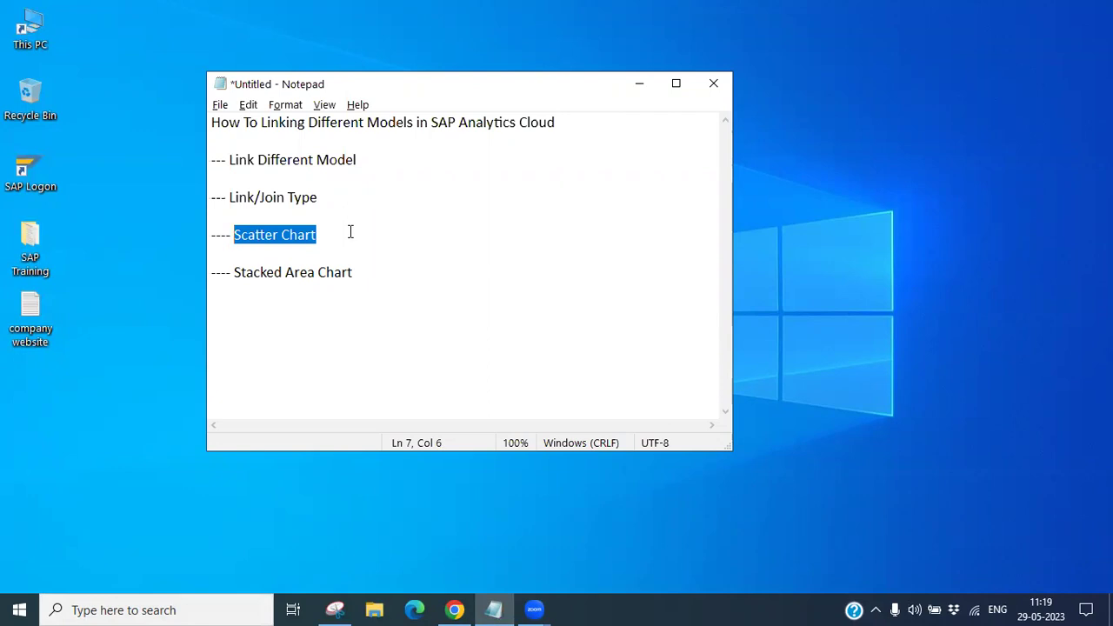
pyautogui.click(374, 274)
pyautogui.moveTo(385, 271); pyautogui.dragTo(231, 272)
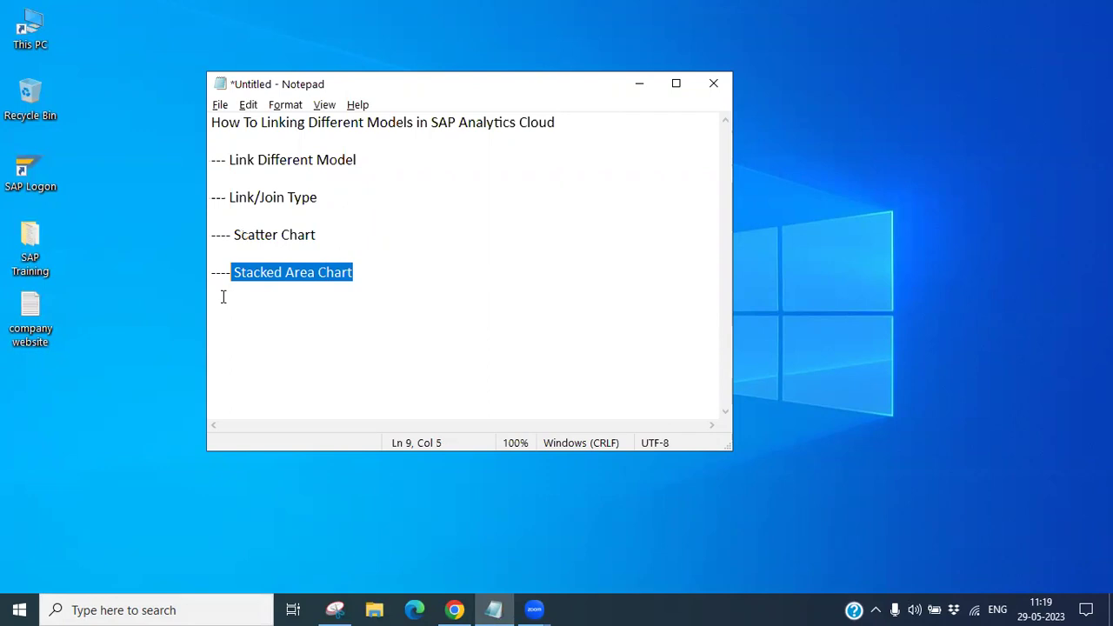
pyautogui.moveTo(377, 160); pyautogui.dragTo(208, 160)
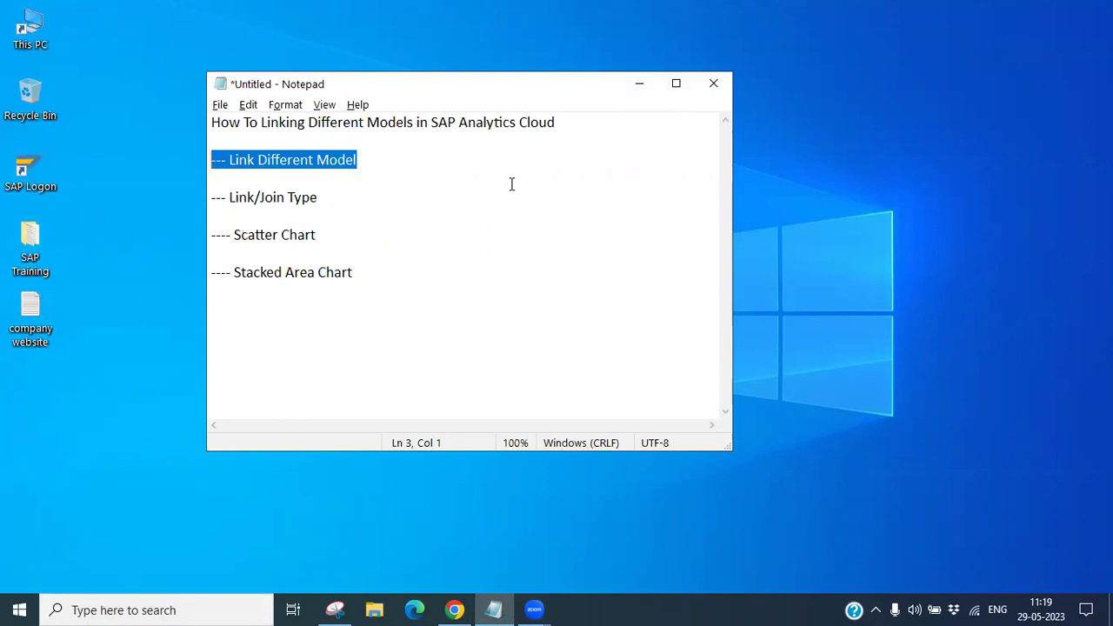
pyautogui.click(638, 83)
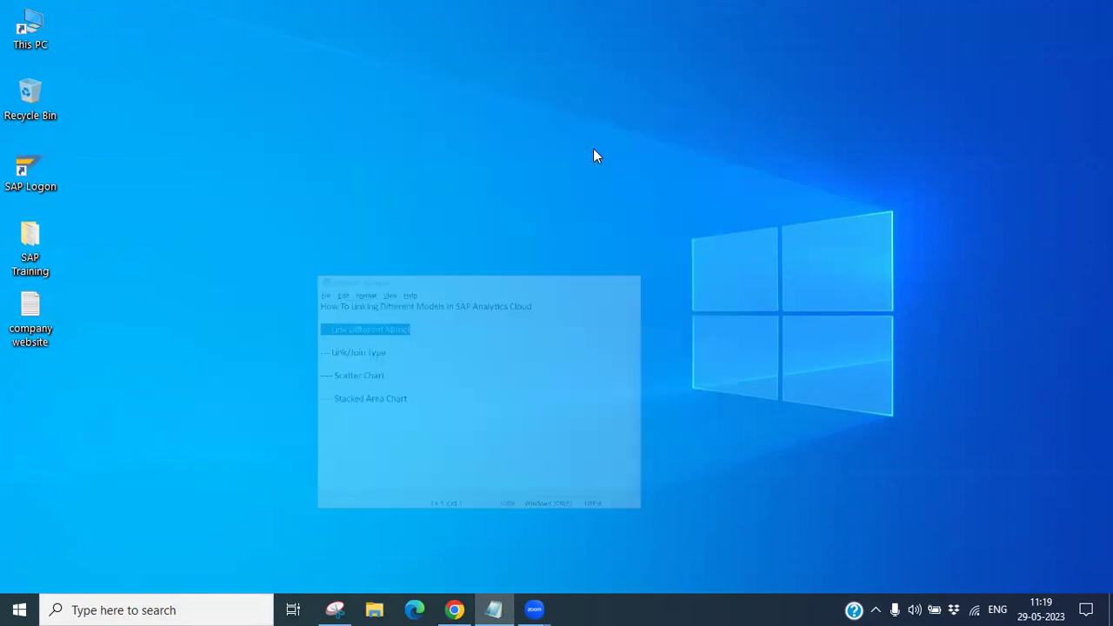
# Switch to SAP Analytics Cloud in Chrome and open the Planned_Events_Sample model in the Modeler to view its structure.
pyautogui.click(455, 609)
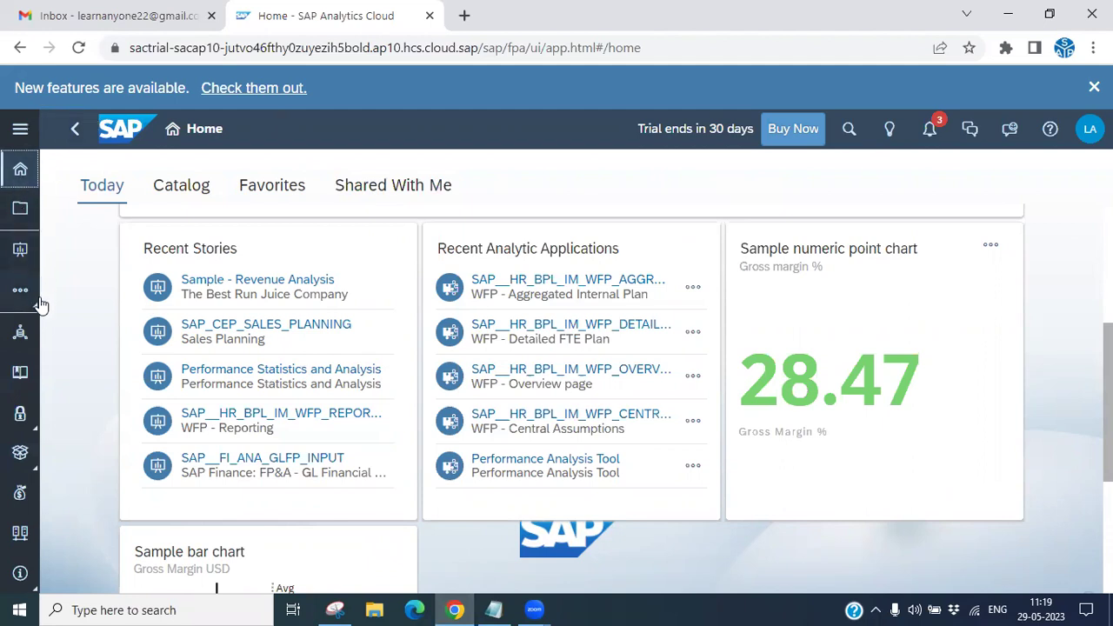
pyautogui.click(26, 178)
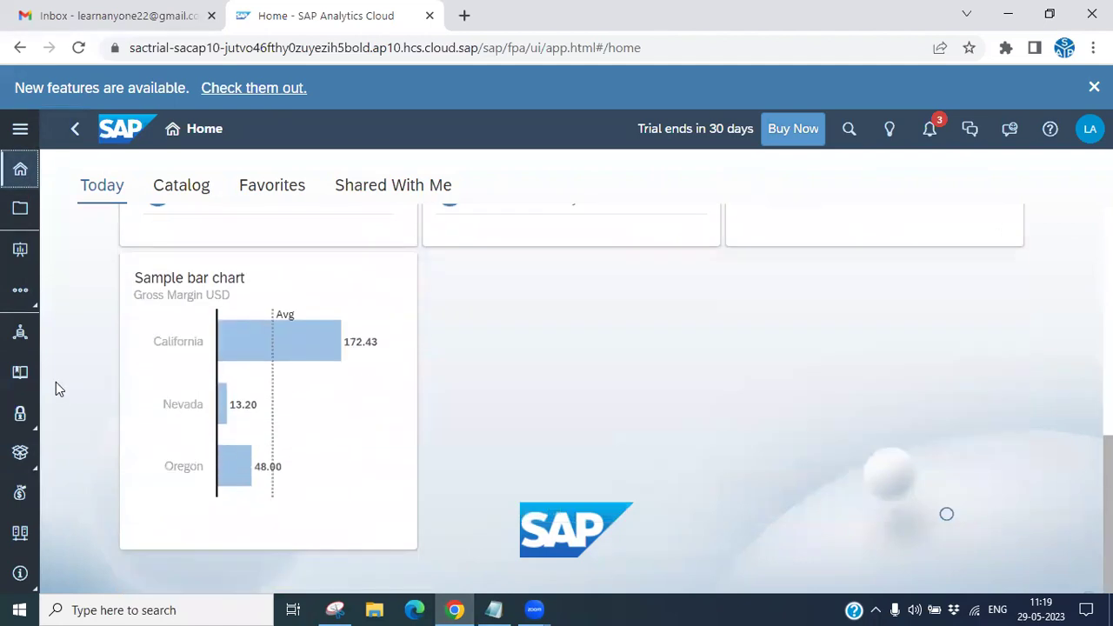
pyautogui.click(20, 129)
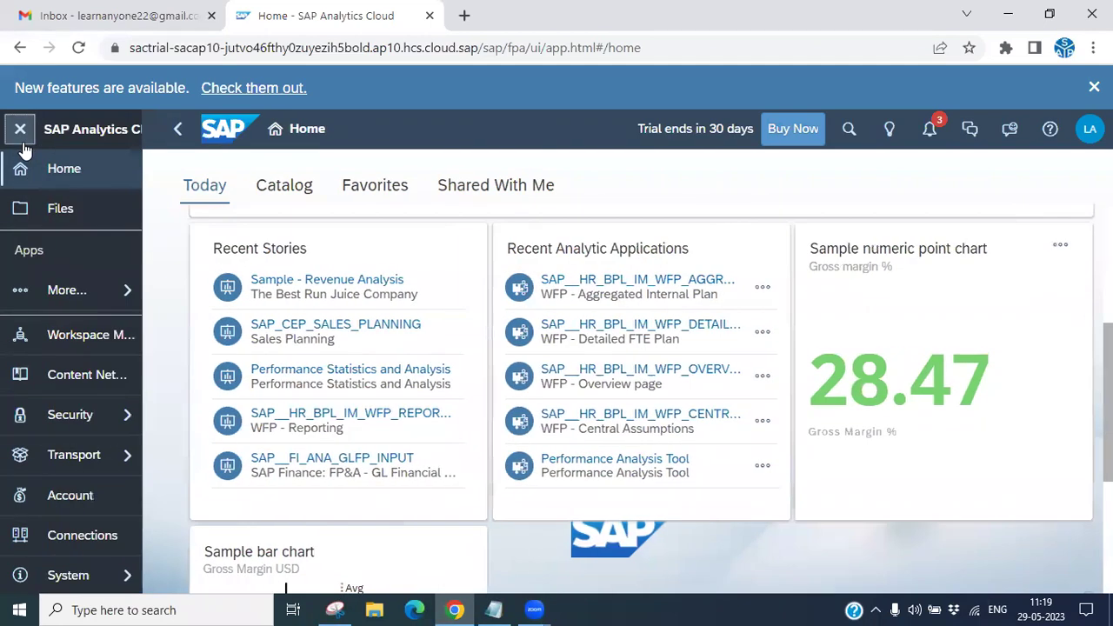
pyautogui.click(67, 290)
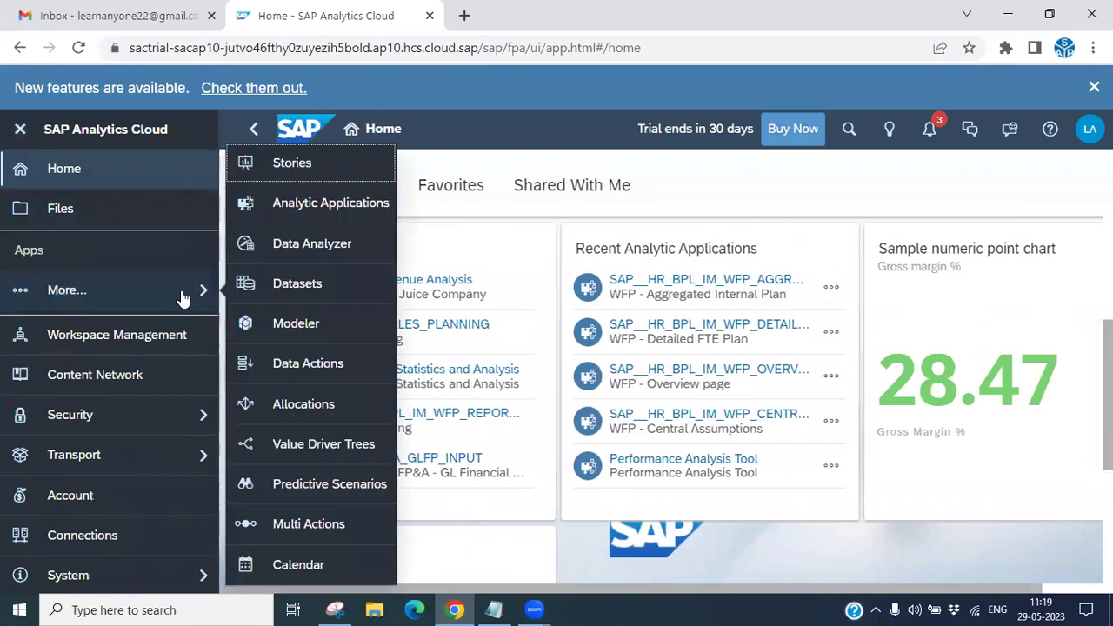
pyautogui.click(287, 331)
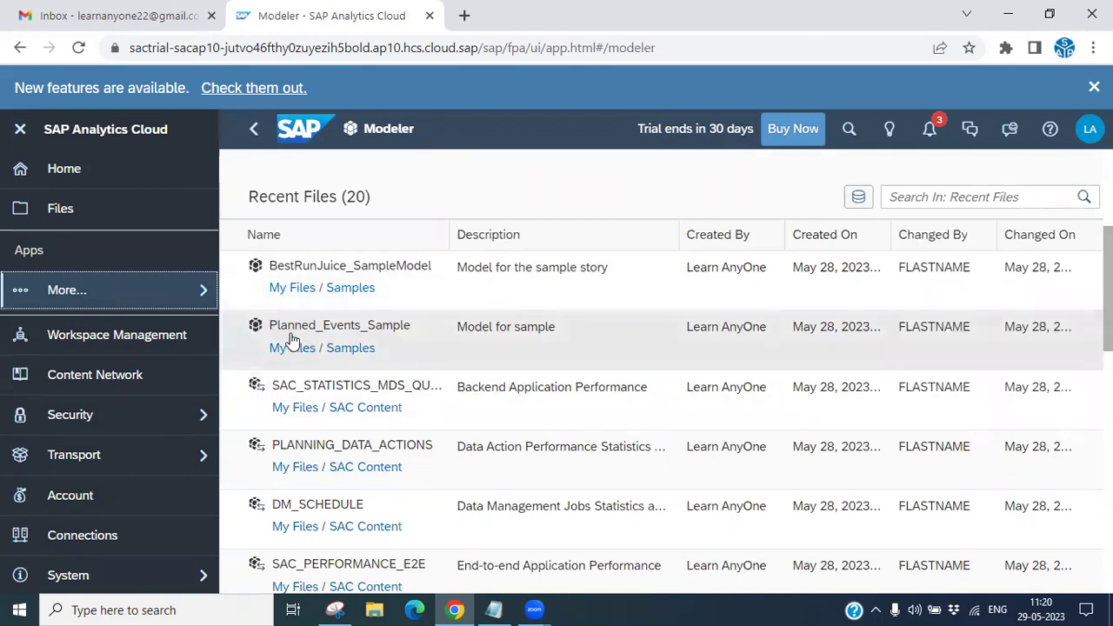
pyautogui.click(377, 329)
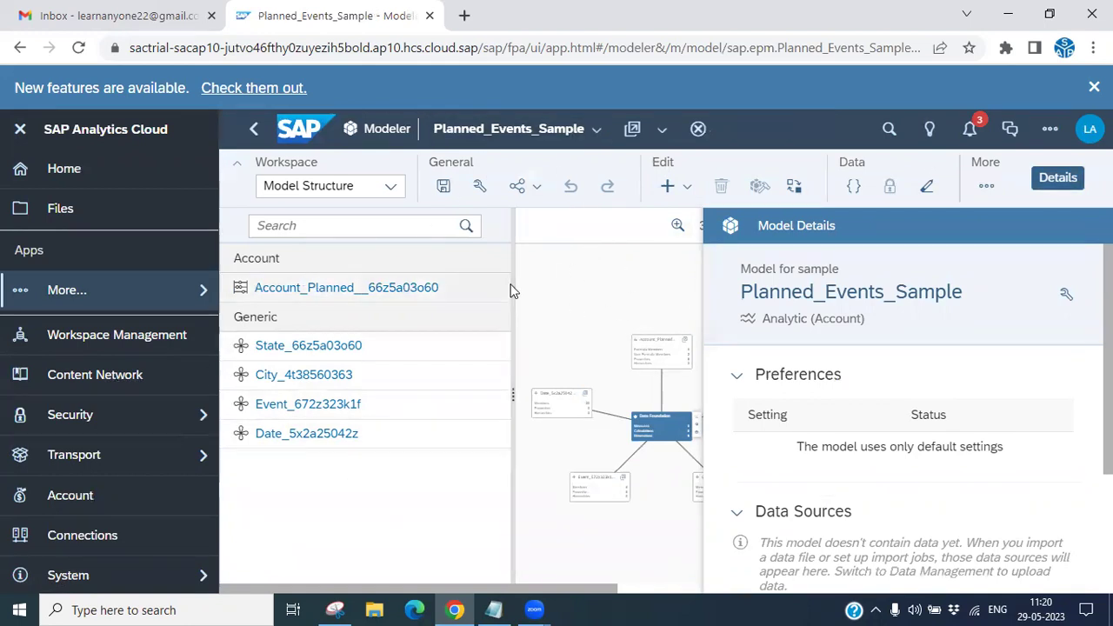
# Leave the model and create a new story with a responsive page.
pyautogui.click(22, 130)
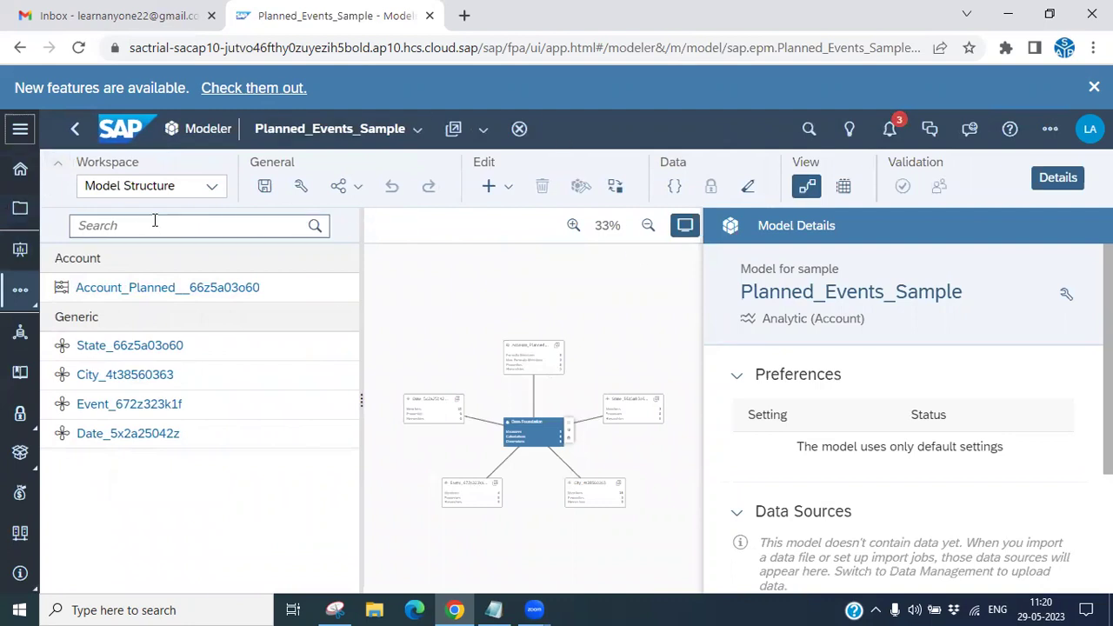
pyautogui.click(20, 172)
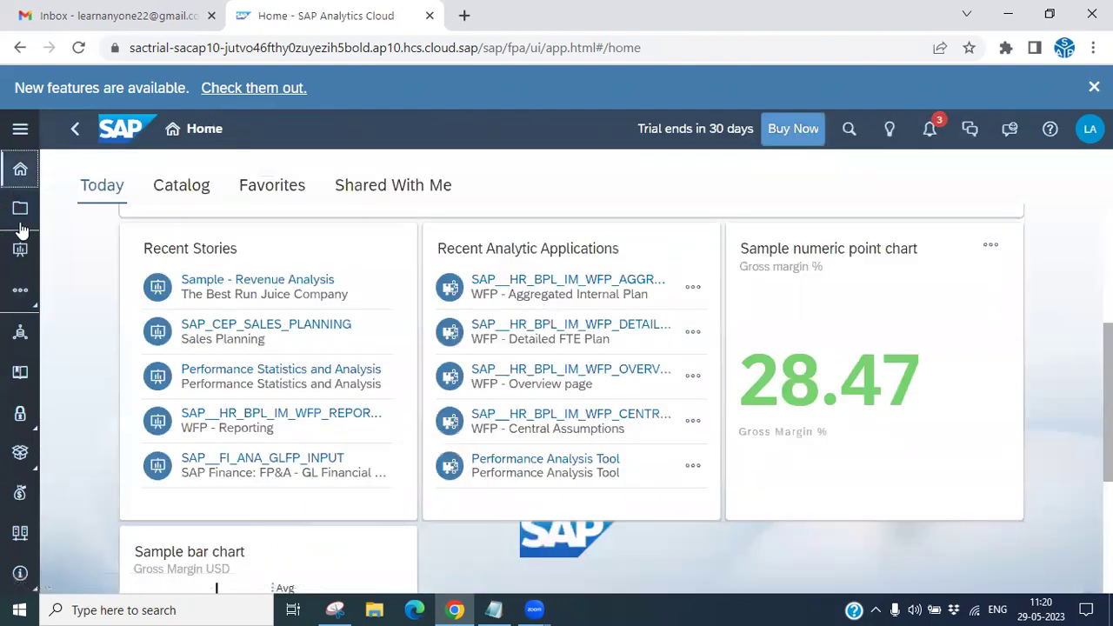
pyautogui.click(20, 254)
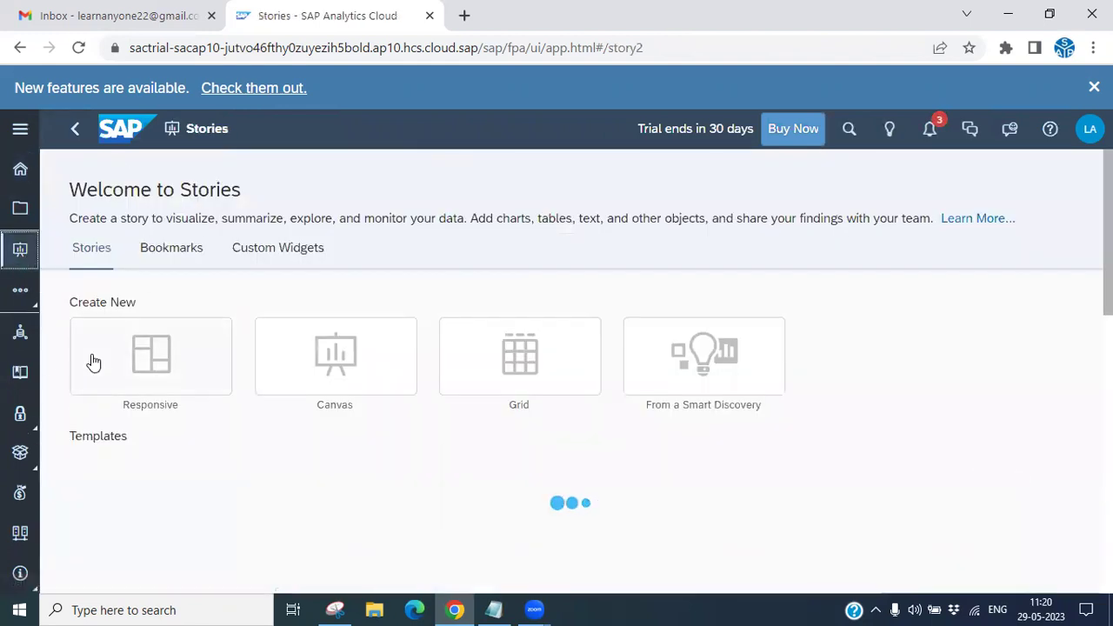
pyautogui.click(145, 370)
pyautogui.click(368, 402)
pyautogui.click(740, 484)
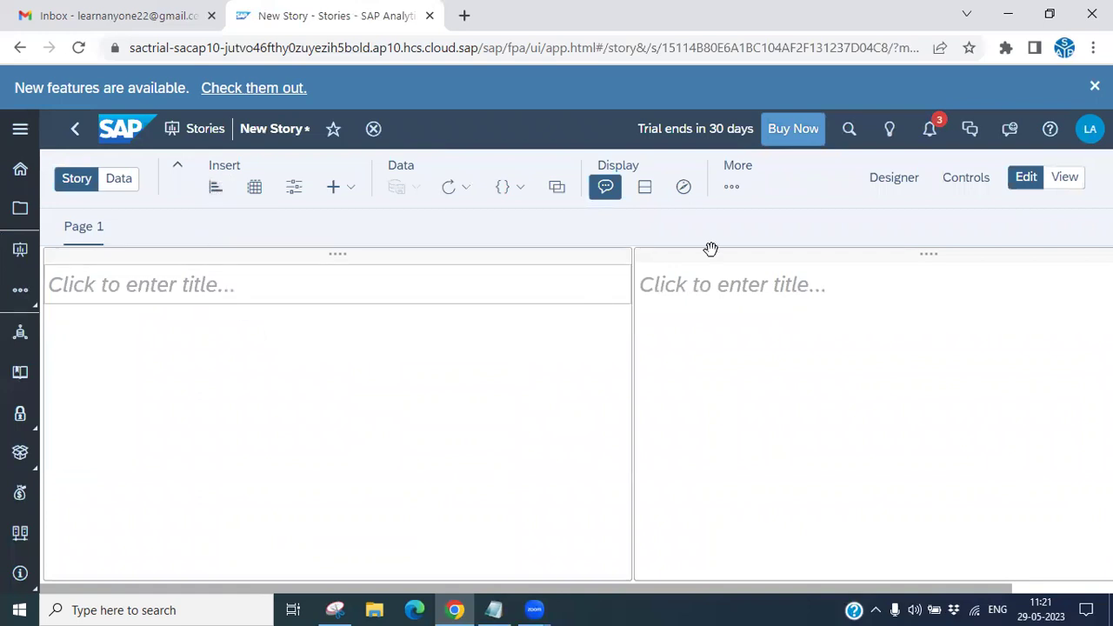
pyautogui.click(339, 255)
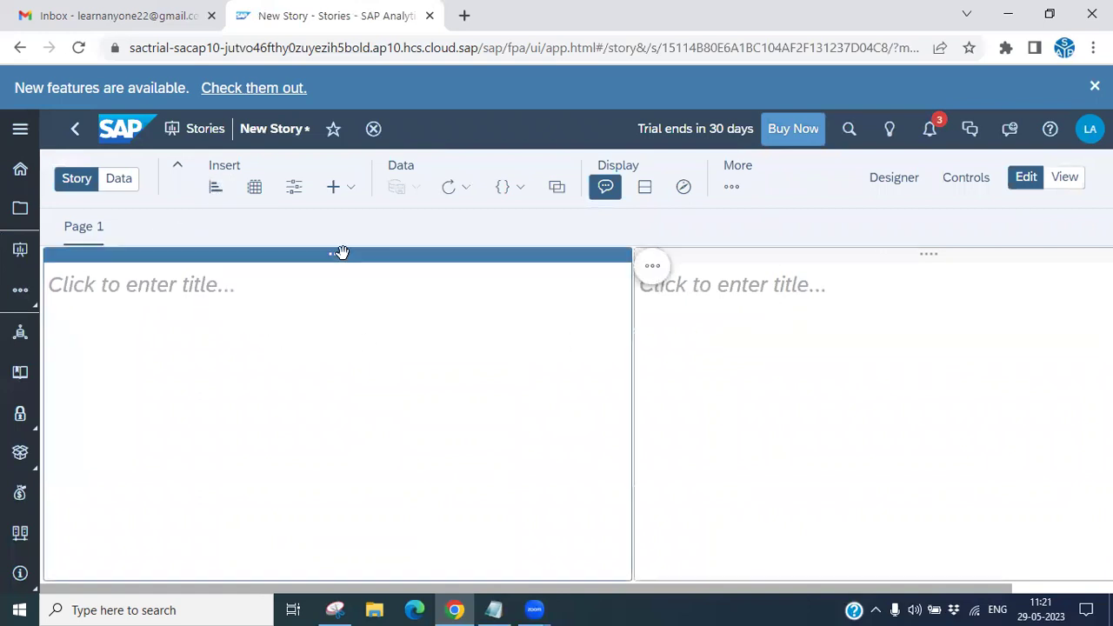
pyautogui.click(652, 267)
pyautogui.click(493, 354)
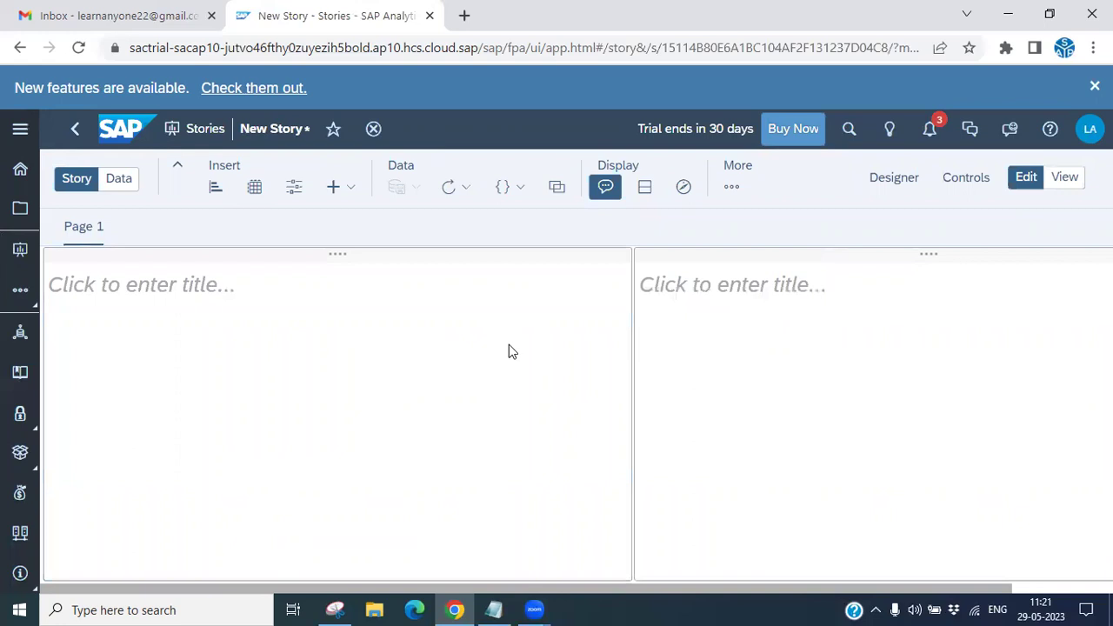
# Show the chart Builder and insert a chart based on the Planned_Events_Sample model, finding it with the search term "planned".
pyautogui.click(874, 193)
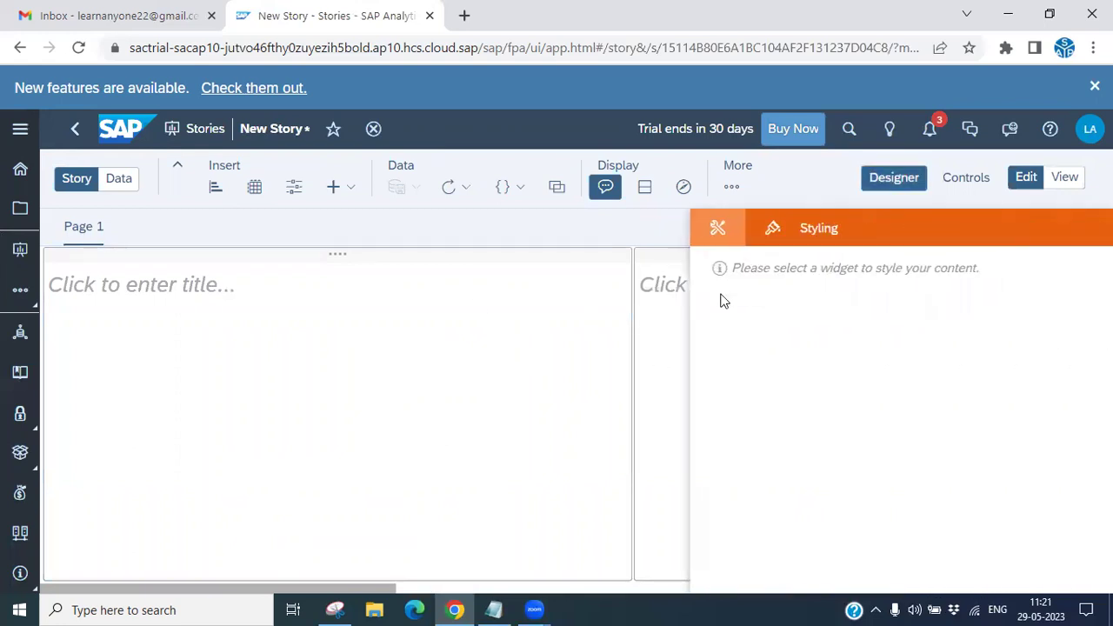
pyautogui.click(716, 227)
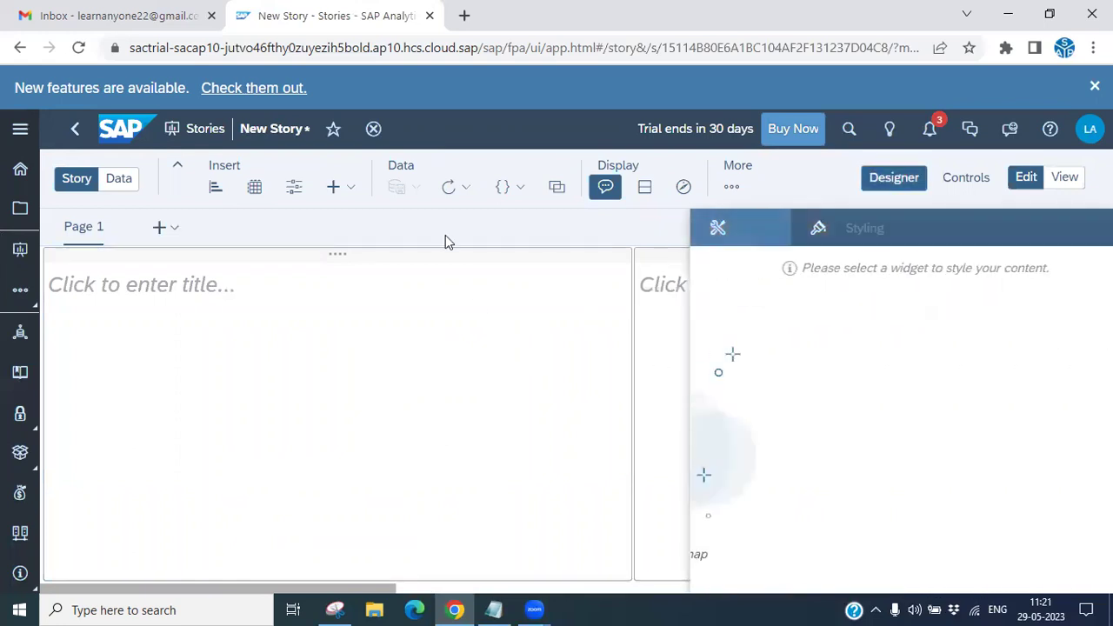
pyautogui.click(219, 191)
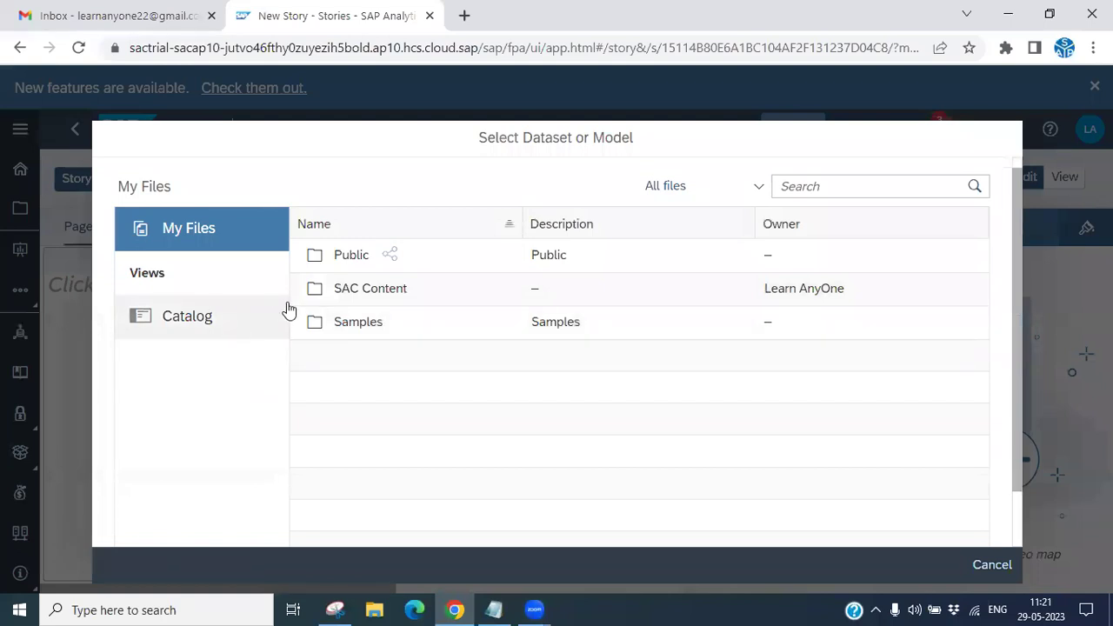
pyautogui.click(334, 608)
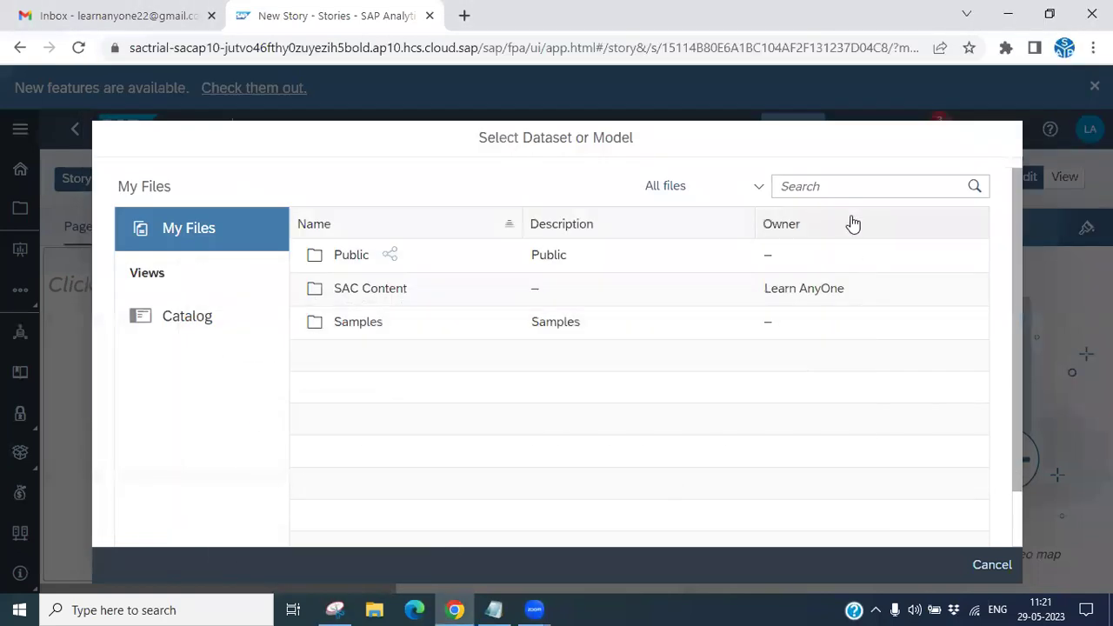
pyautogui.click(861, 187)
pyautogui.write('pl')
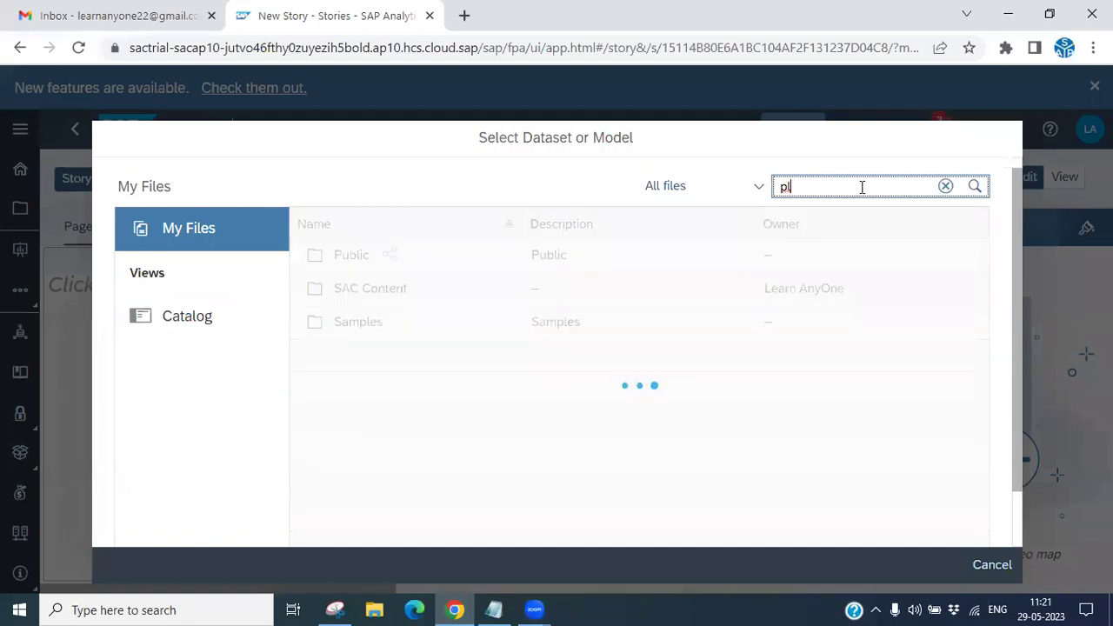
pyautogui.write('an')
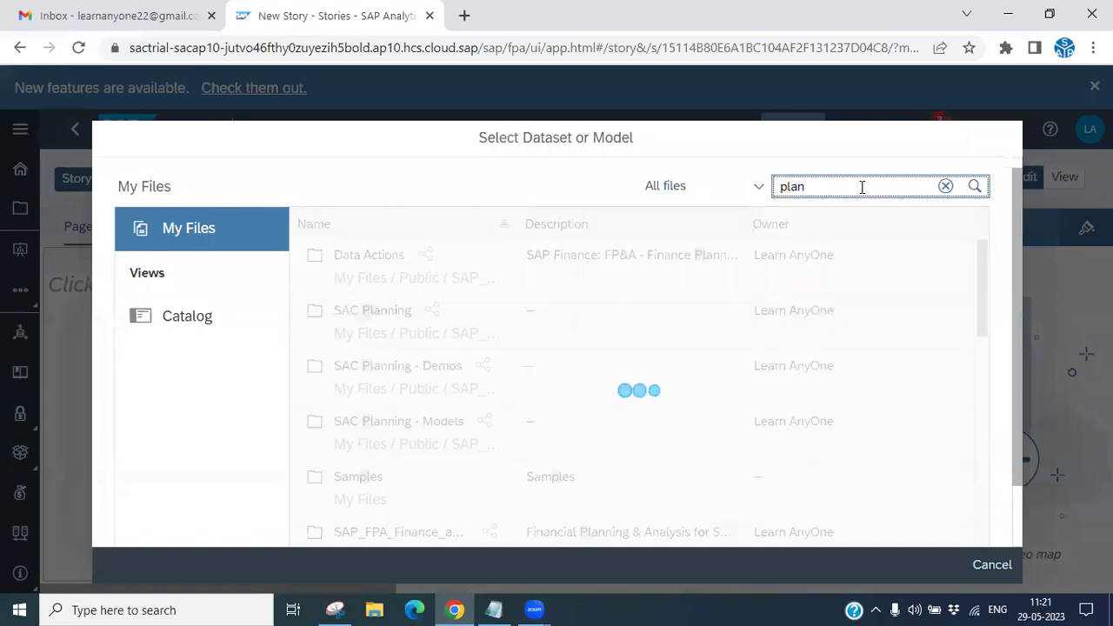
pyautogui.write('ned')
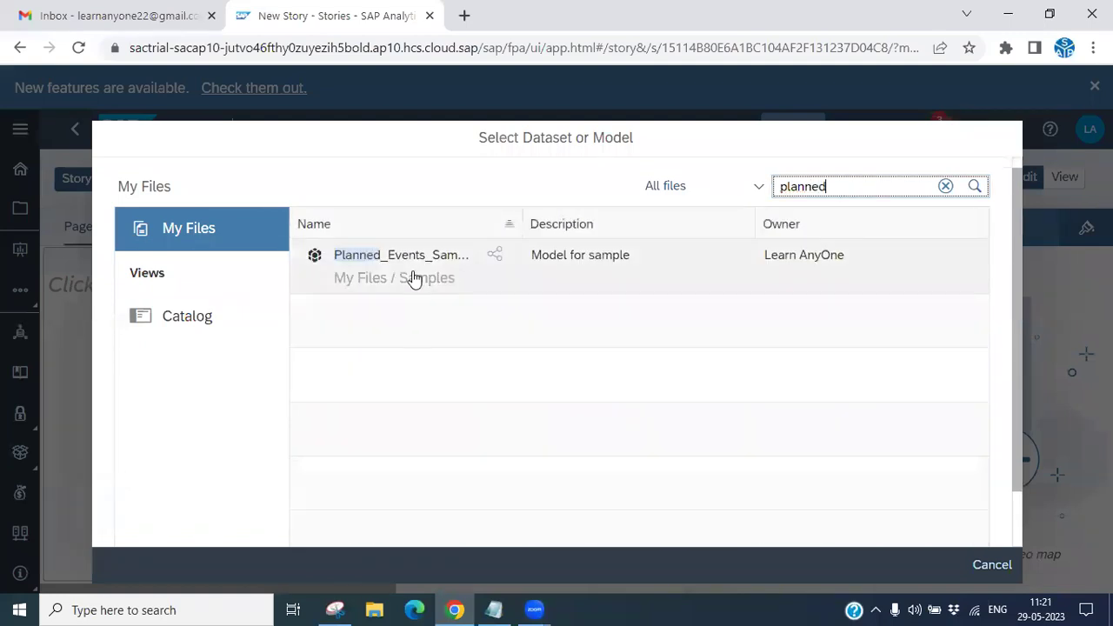
pyautogui.click(423, 268)
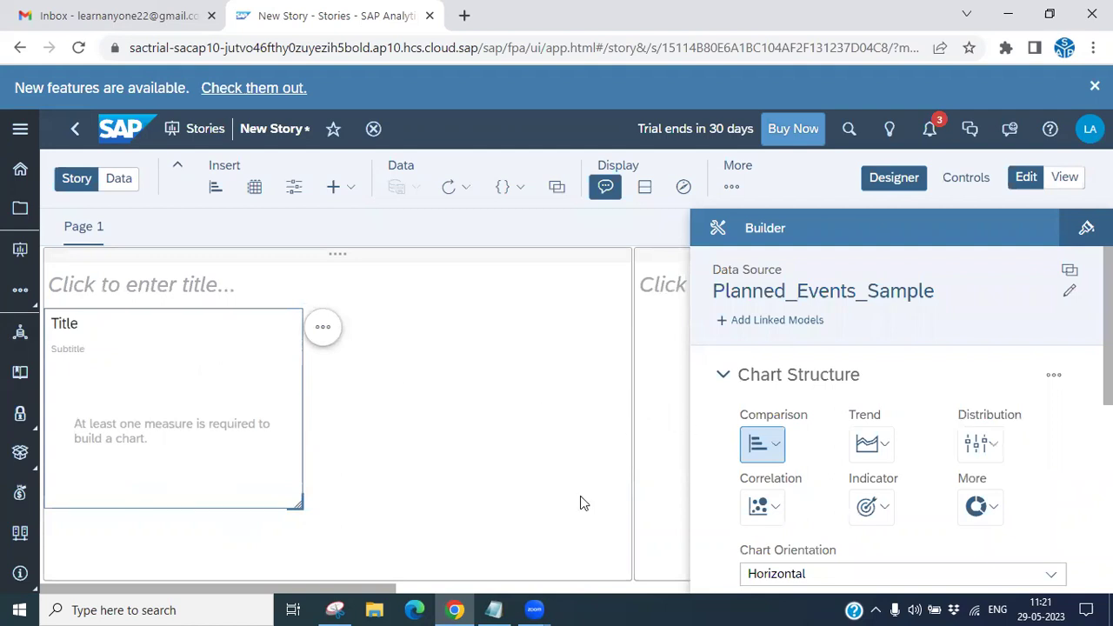
# Check the "Link Different Model" item in the Notepad outline and return to the story.
pyautogui.click(493, 609)
pyautogui.click(365, 196)
pyautogui.moveTo(372, 160); pyautogui.dragTo(211, 159)
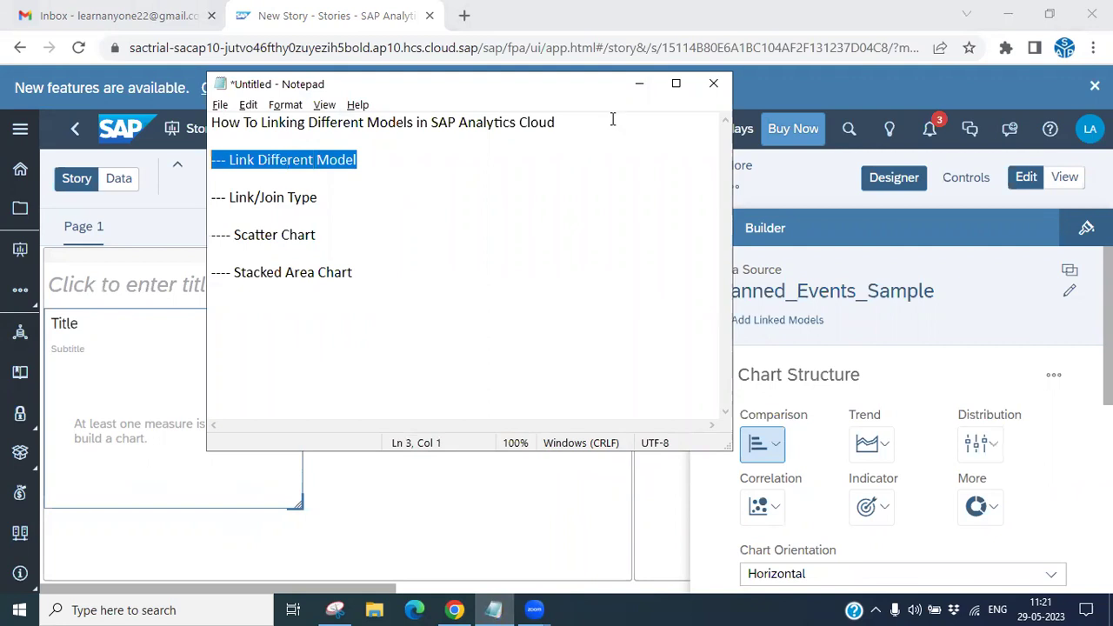
pyautogui.click(639, 84)
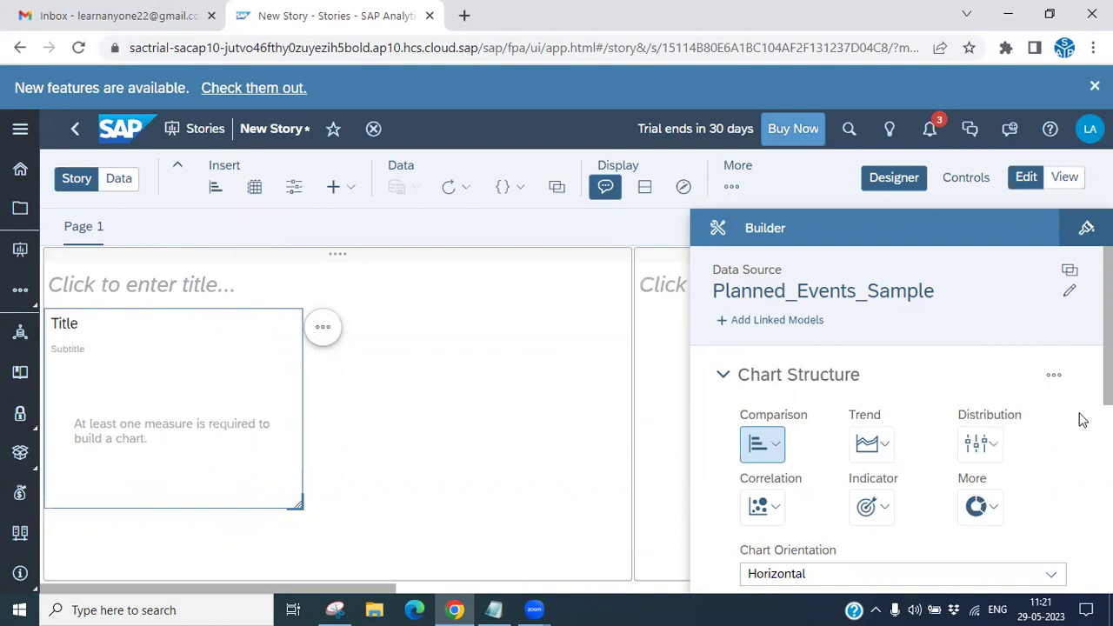
# Change the new chart's type to Scatterplot.
pyautogui.scroll(-1, 900, 408)
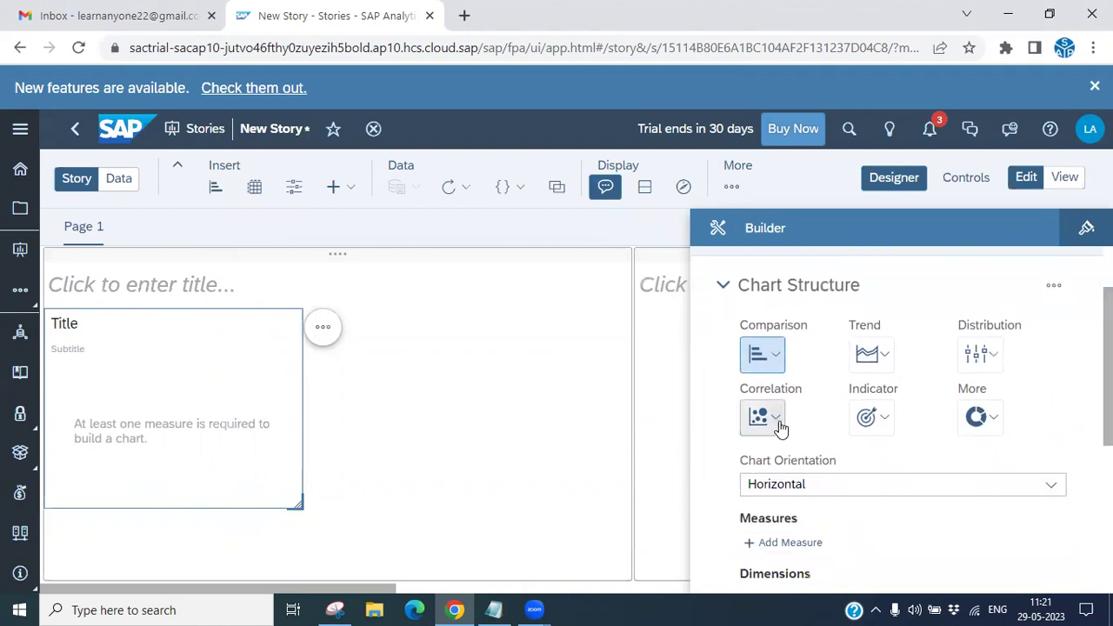
pyautogui.click(776, 418)
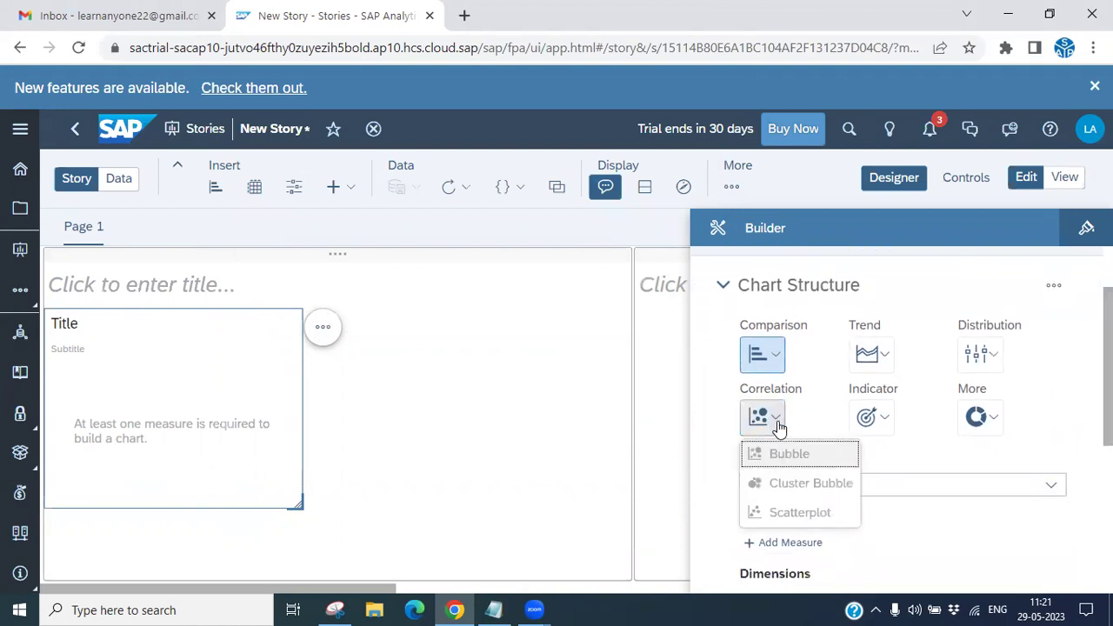
pyautogui.click(816, 515)
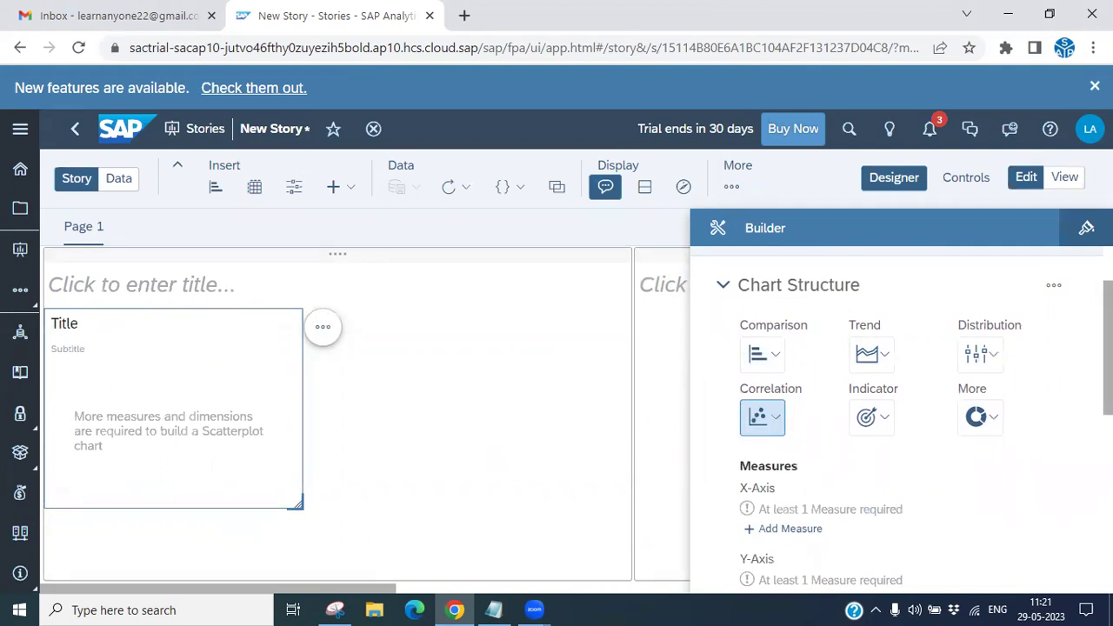
# Add "No of Events for 2016" as the scatterplot's X-Axis measure.
pyautogui.scroll(-3, 870, 417)
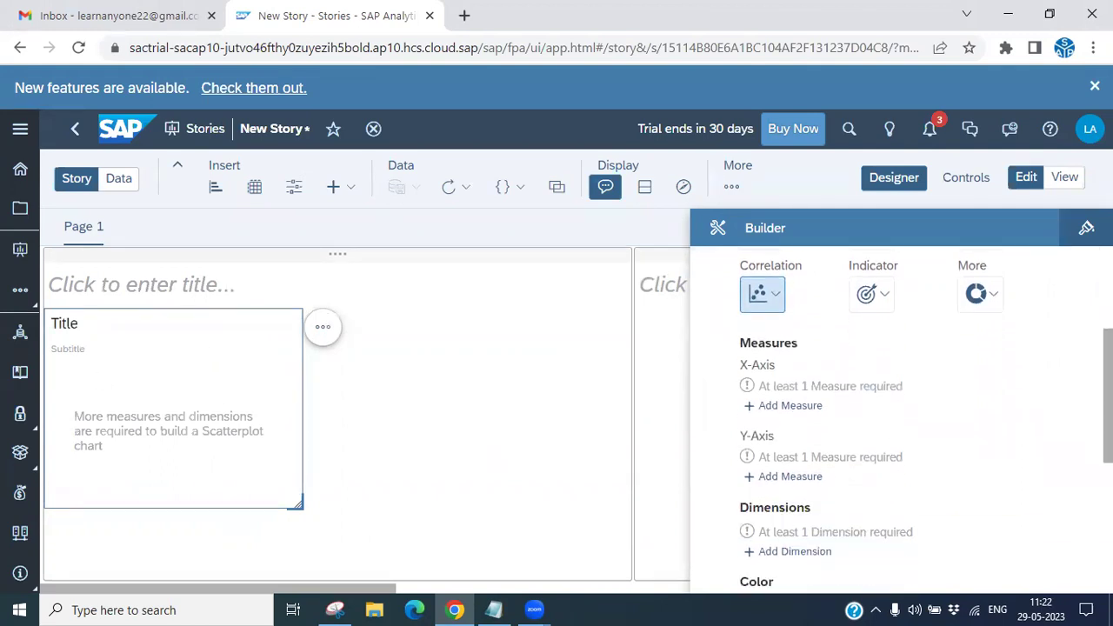
pyautogui.click(778, 405)
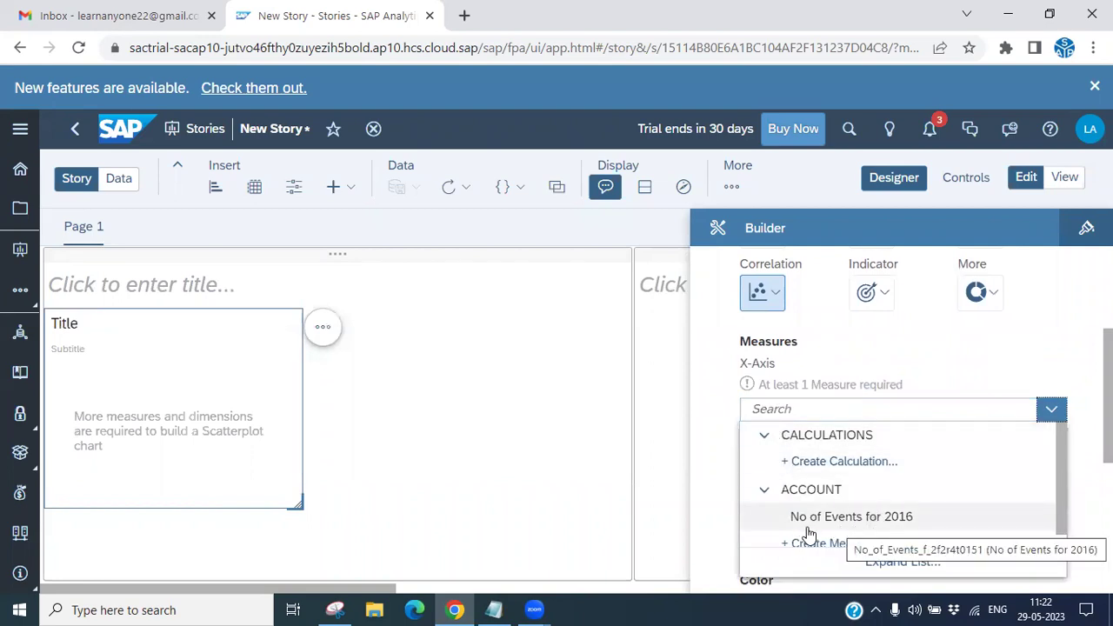
pyautogui.click(874, 527)
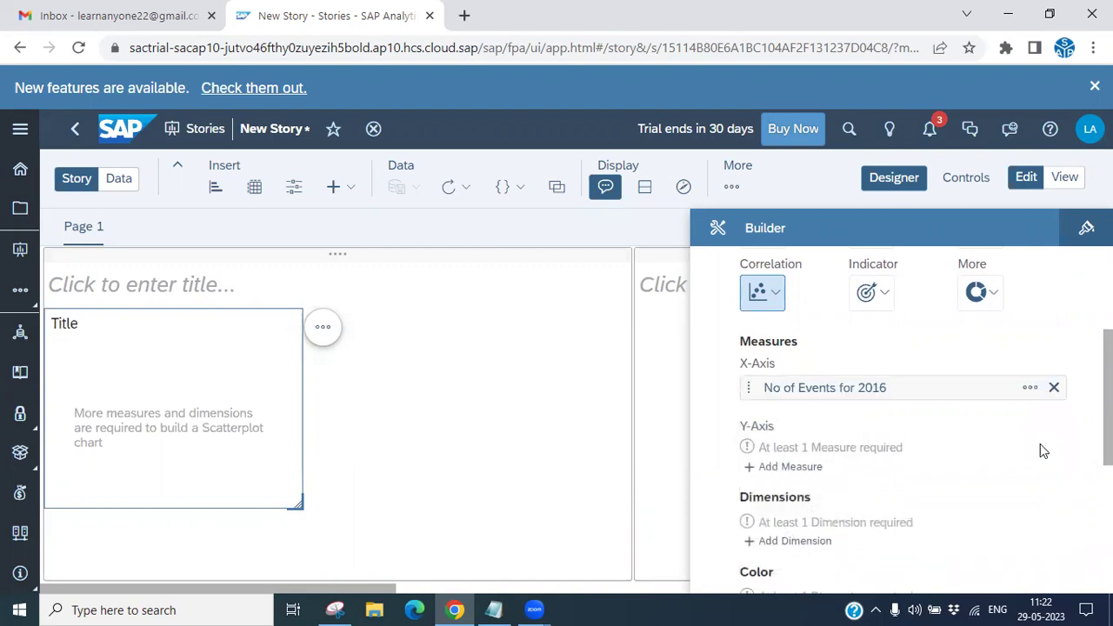
# Add BestRunJuice_SampleModel as the model to link with Planned_Events_Sample, finding it with the search term "bestrun".
pyautogui.scroll(5, 807, 293)
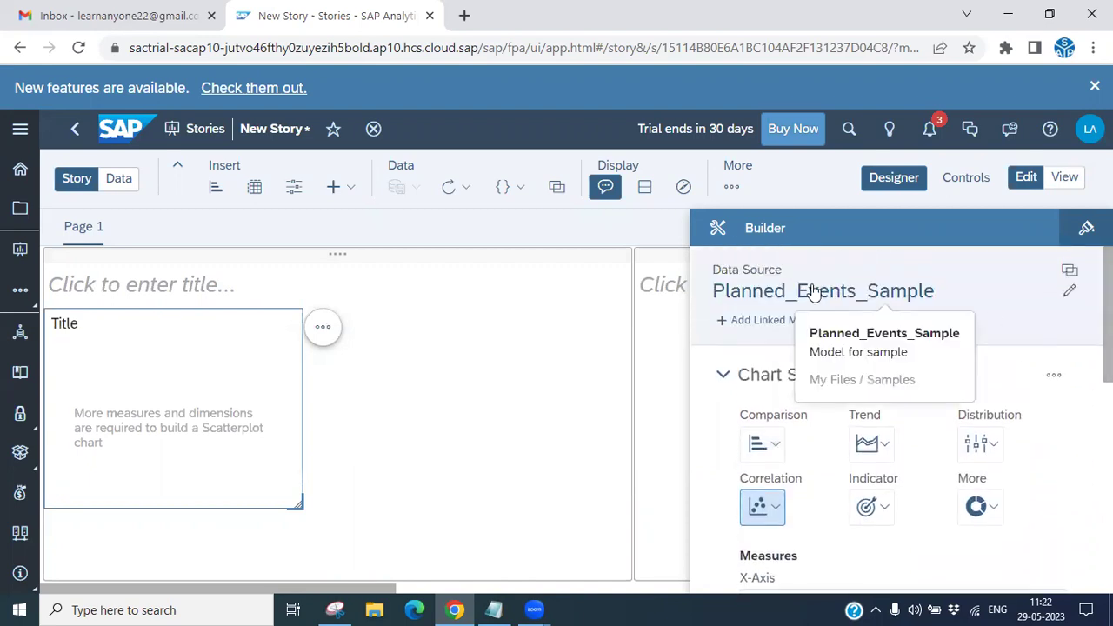
pyautogui.click(783, 327)
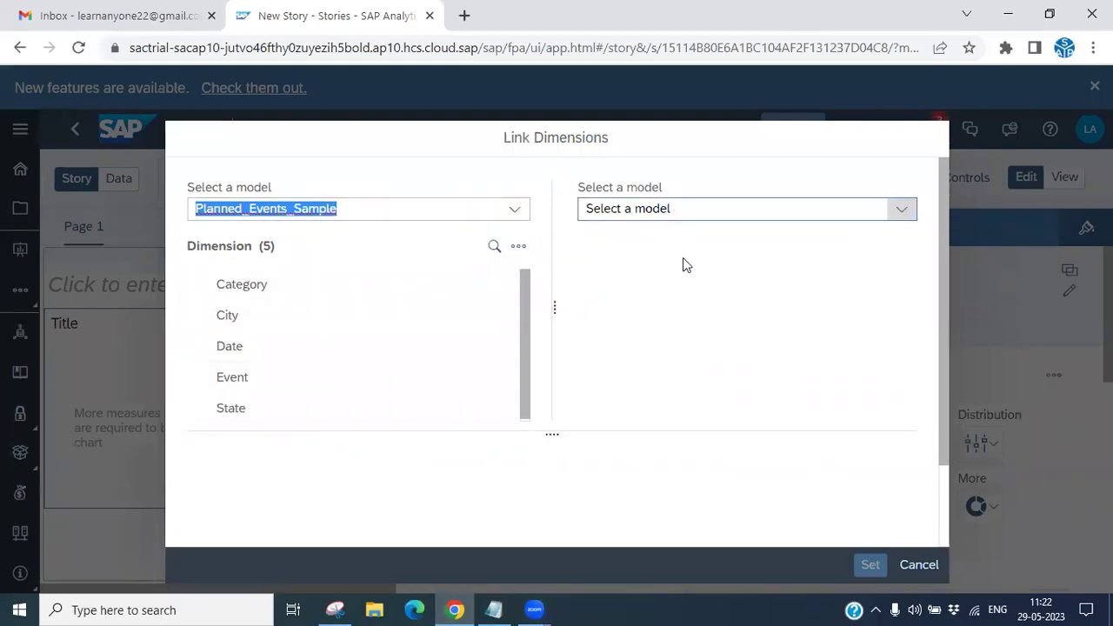
pyautogui.click(901, 210)
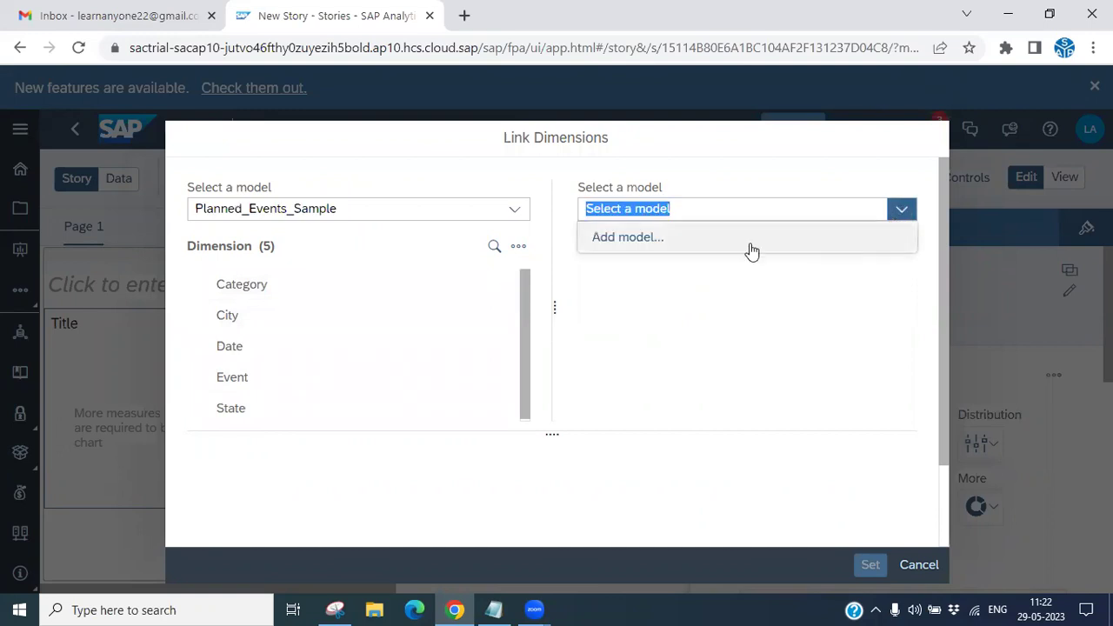
pyautogui.click(635, 241)
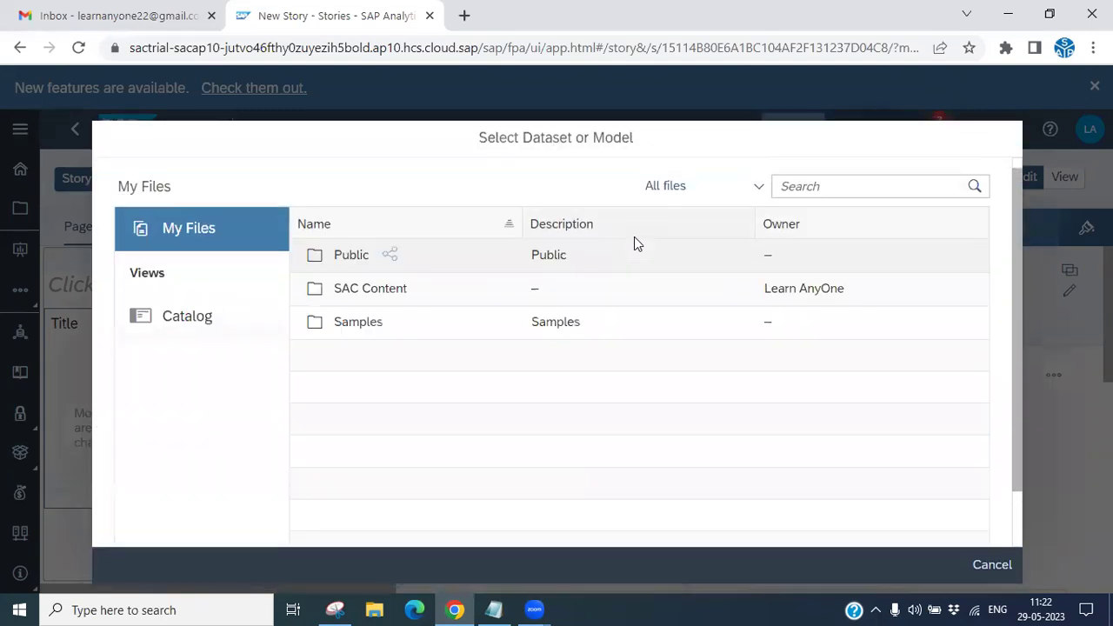
pyautogui.click(335, 608)
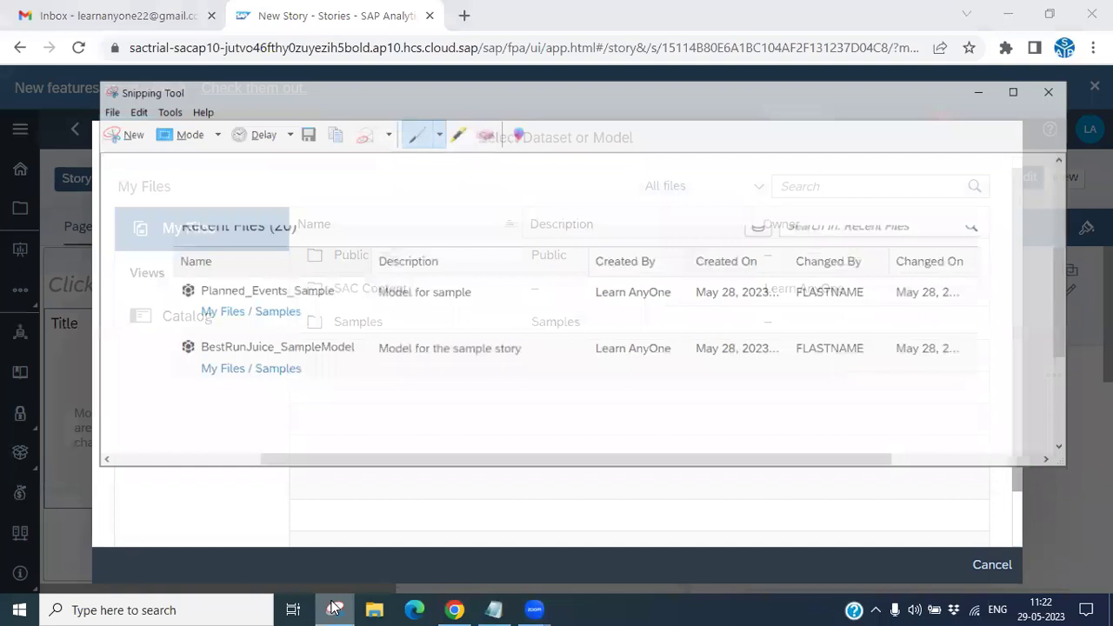
pyautogui.click(808, 195)
pyautogui.write('bestrun')
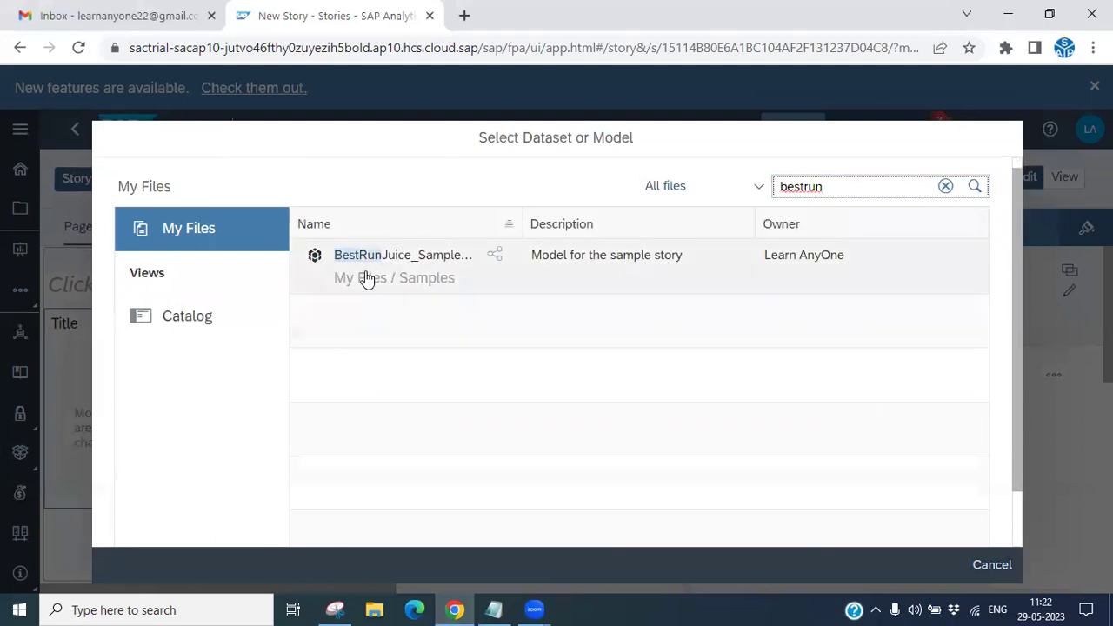
pyautogui.click(367, 263)
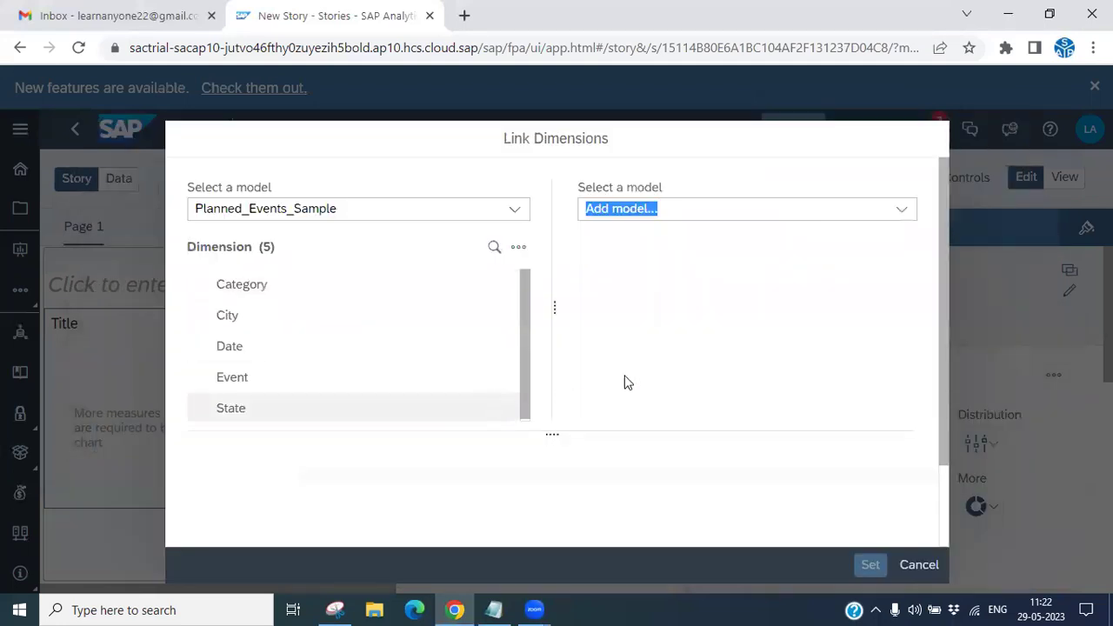
pyautogui.click(901, 213)
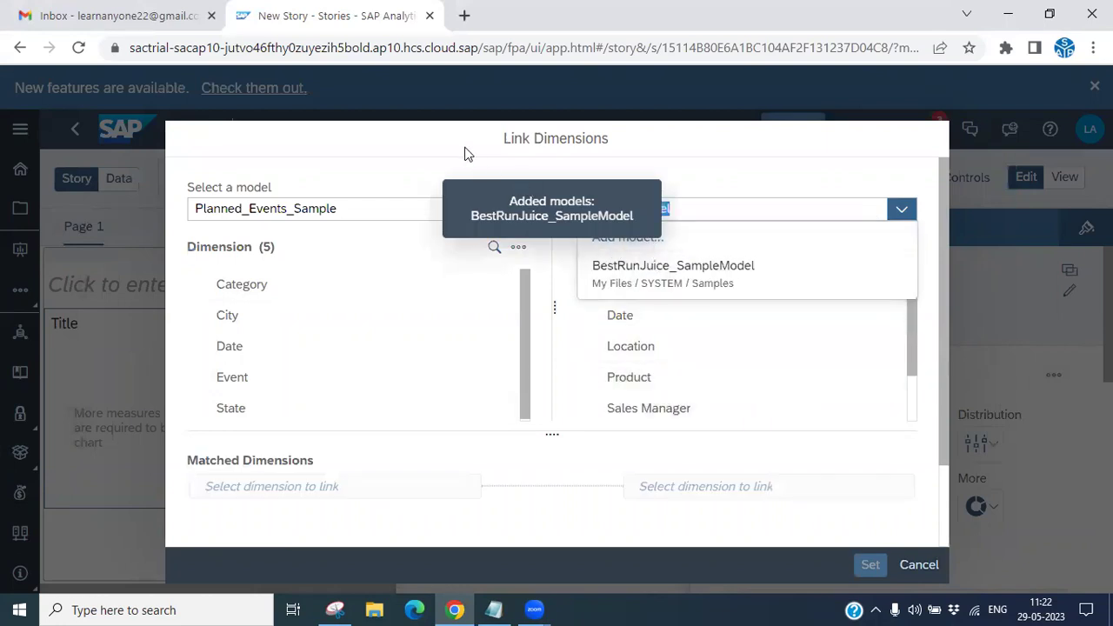
pyautogui.click(682, 211)
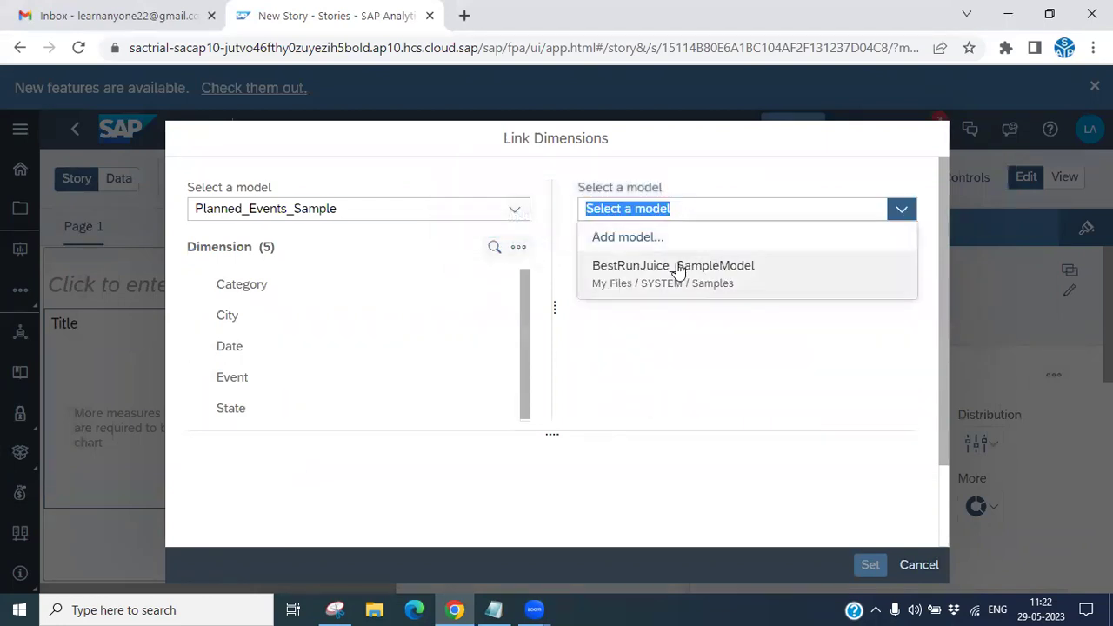
pyautogui.click(676, 265)
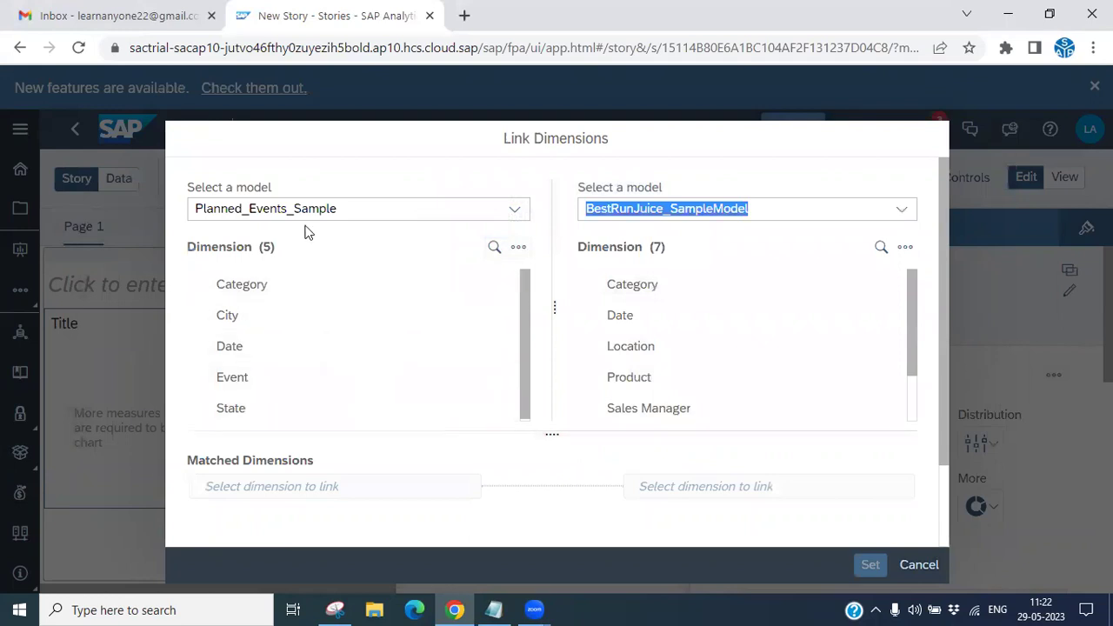
# Match the City dimension of Planned_Events_Sample with the Location dimension of BestRunJuice_SampleModel.
pyautogui.click(236, 324)
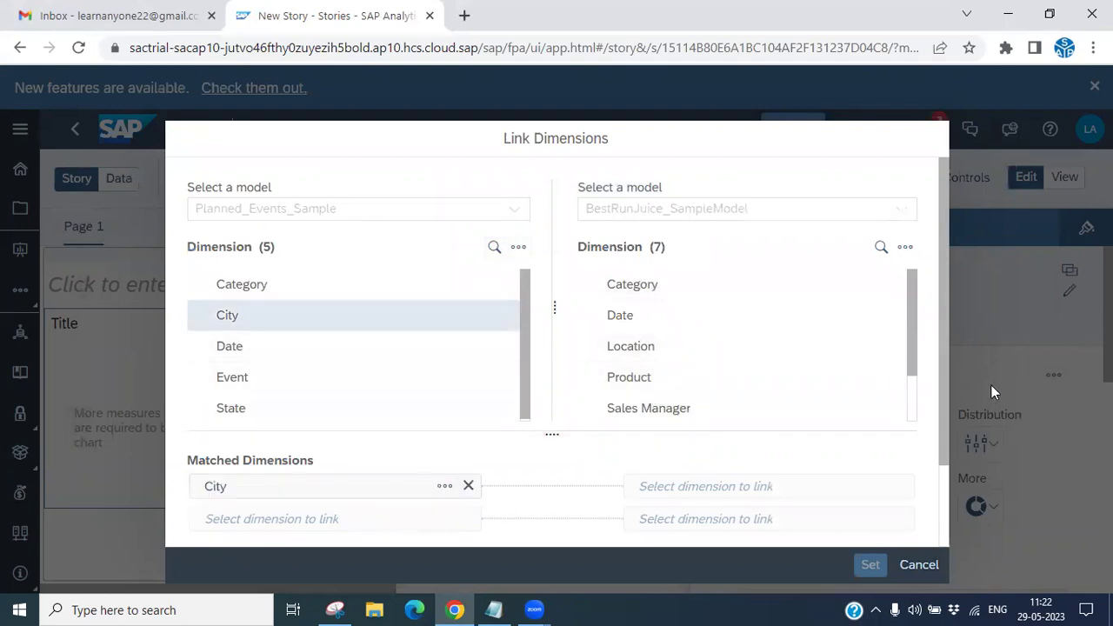
pyautogui.moveTo(915, 356); pyautogui.dragTo(918, 375)
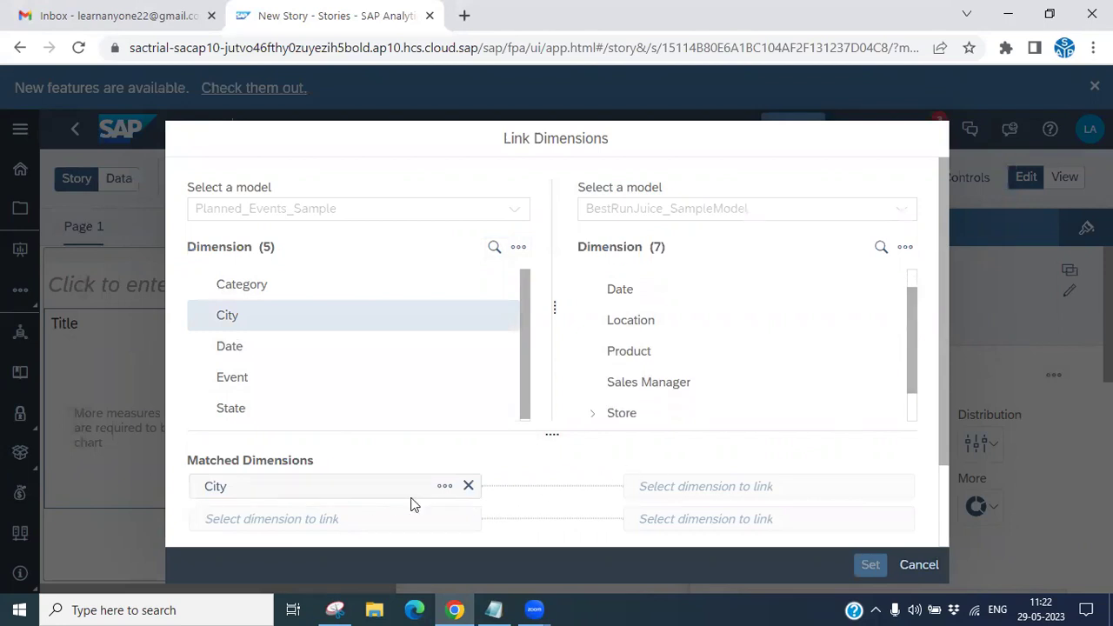
pyautogui.click(631, 323)
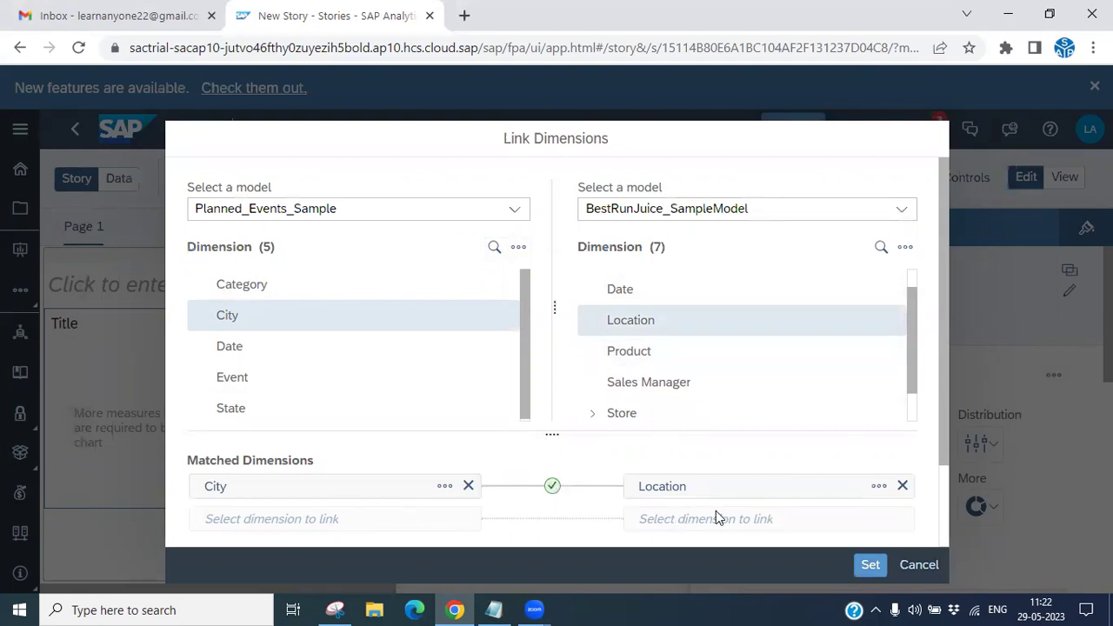
# Highlight "Link Different Model" in the Notepad outline and return to the Link Dimensions dialog.
pyautogui.click(494, 609)
pyautogui.click(234, 172)
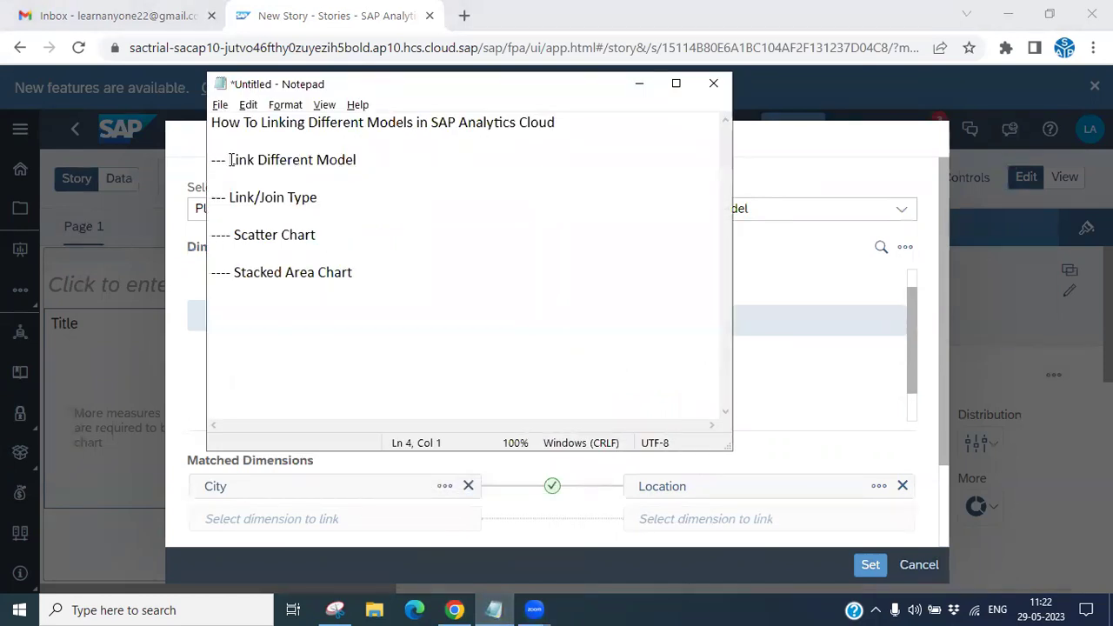
pyautogui.moveTo(230, 160); pyautogui.dragTo(369, 166)
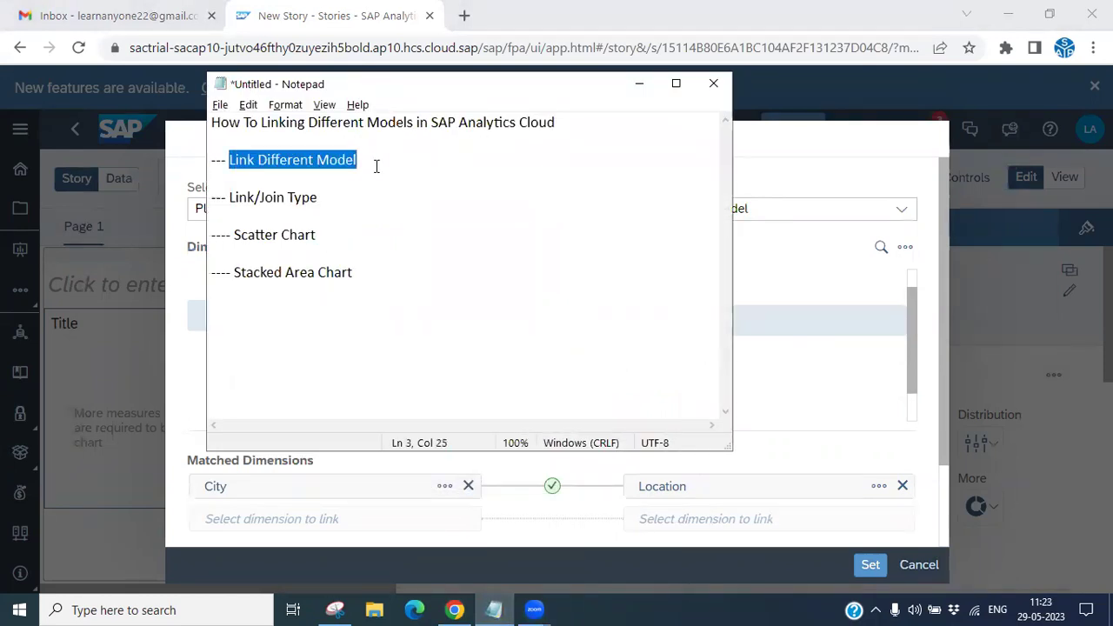
pyautogui.click(639, 84)
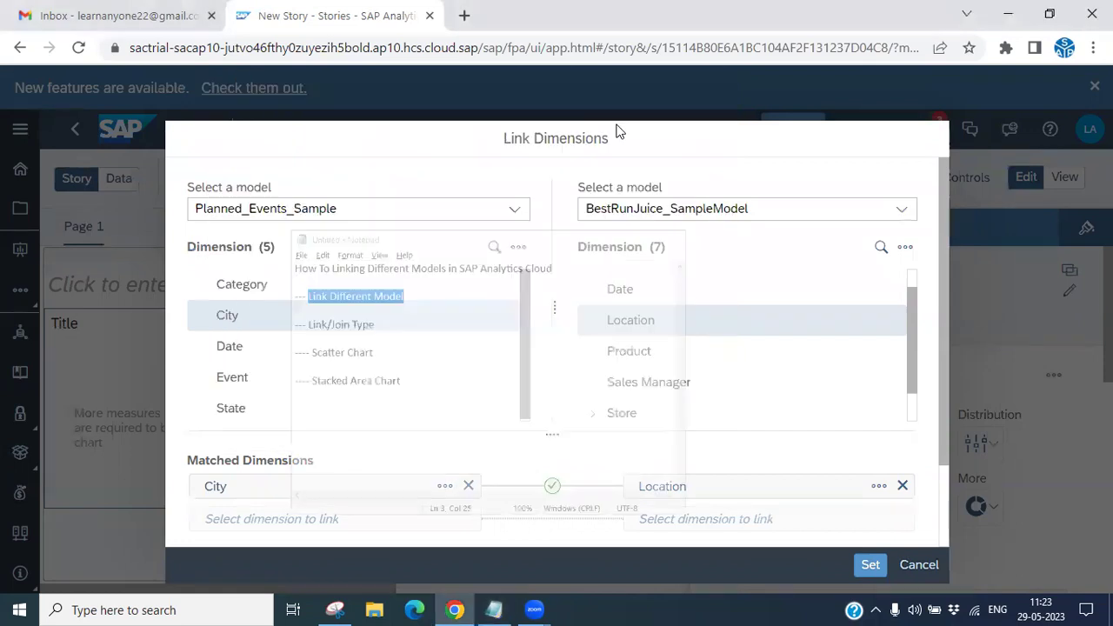
# Review the matched dimensions and apply the link between the two models.
pyautogui.scroll(-1, 946, 391)
pyautogui.scroll(1, 331, 288)
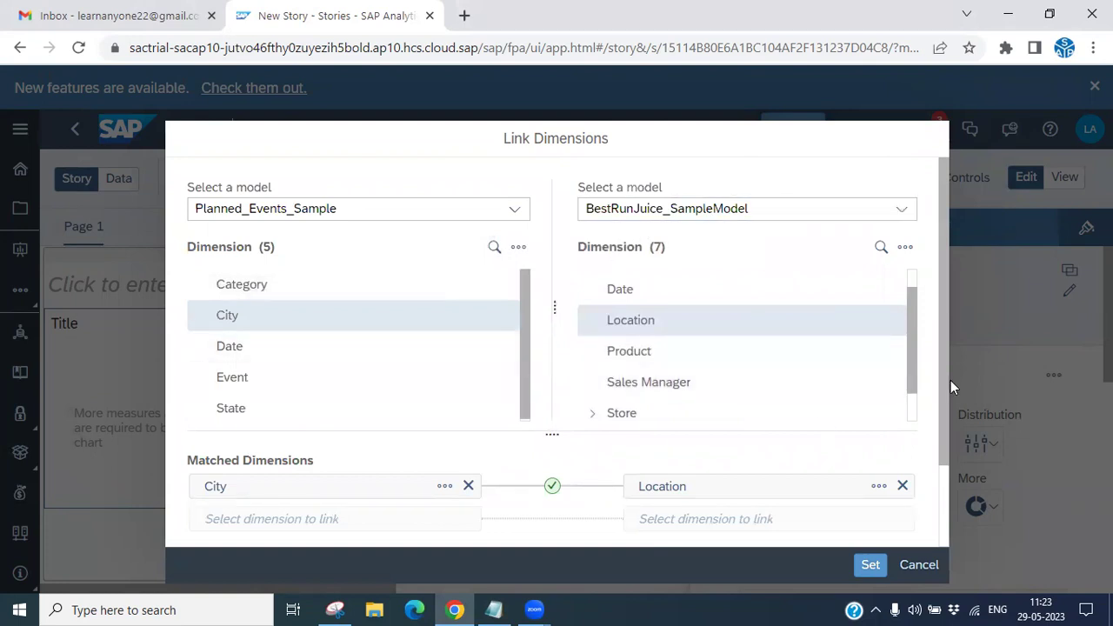
pyautogui.scroll(-2, 943, 421)
pyautogui.click(867, 570)
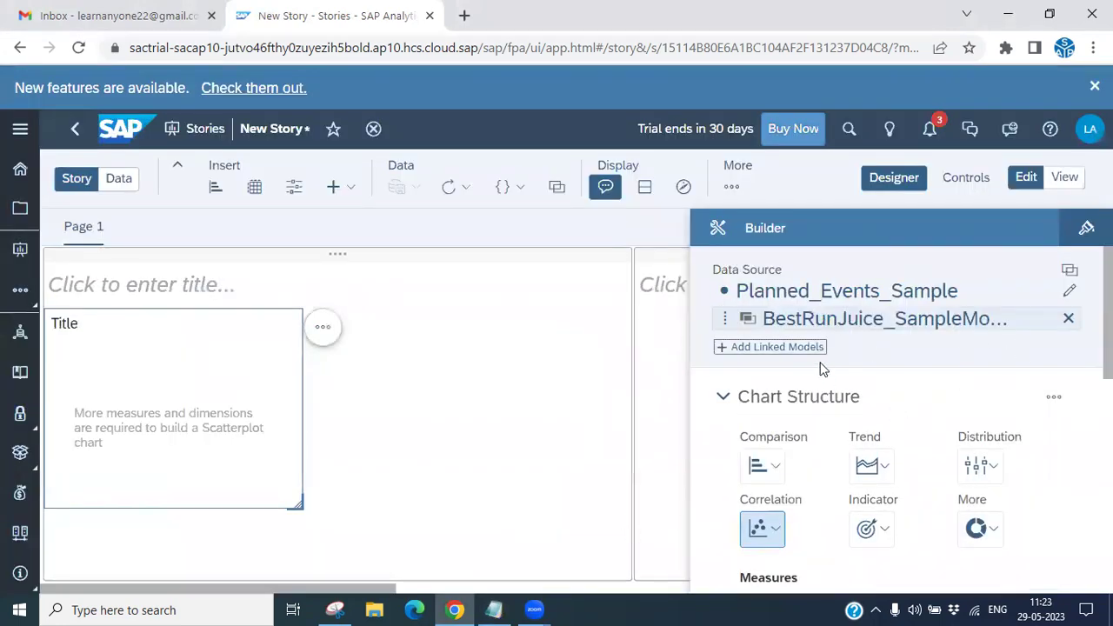
# Add Gross Margin from BestRunJuice_SampleModel as the scatterplot's Y-Axis measure.
pyautogui.scroll(-3, 896, 417)
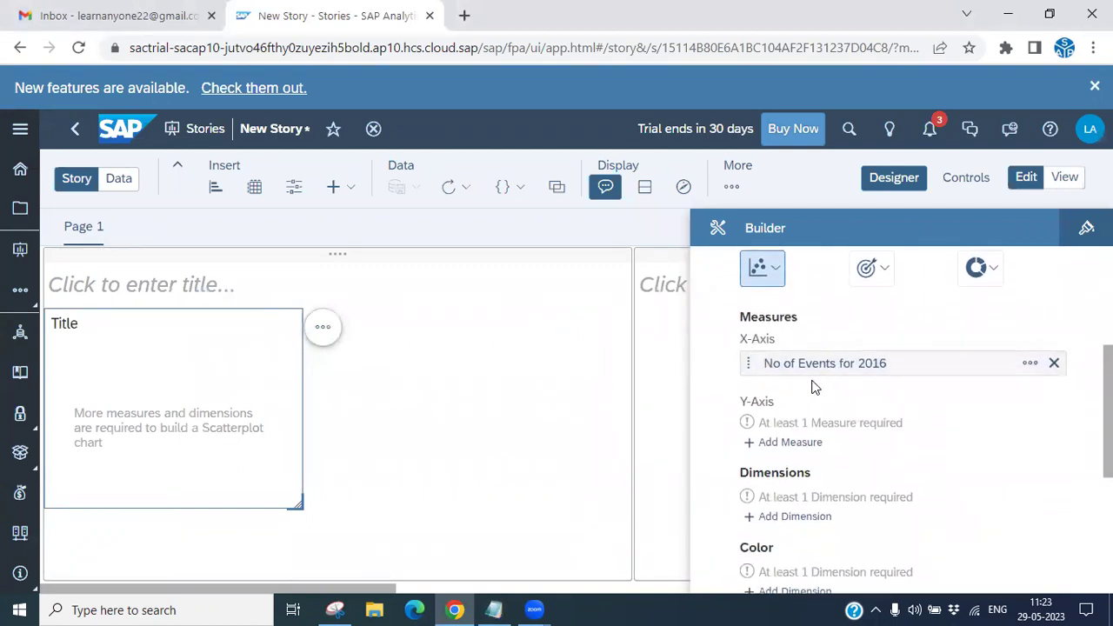
pyautogui.click(785, 444)
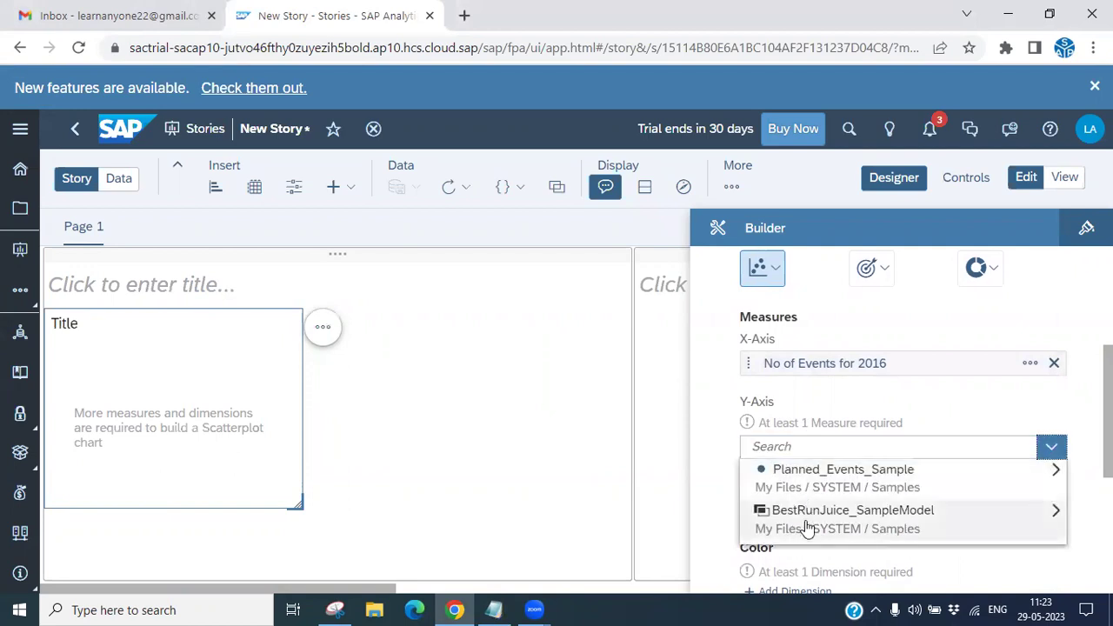
pyautogui.click(807, 528)
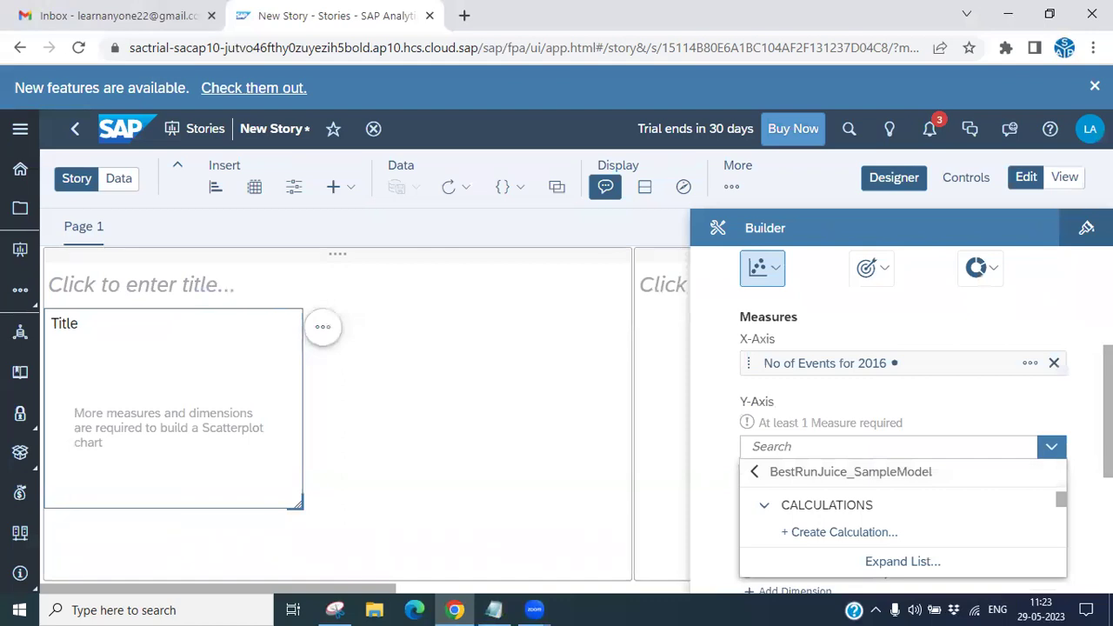
pyautogui.press('Escape')
pyautogui.scroll(-1, 869, 487)
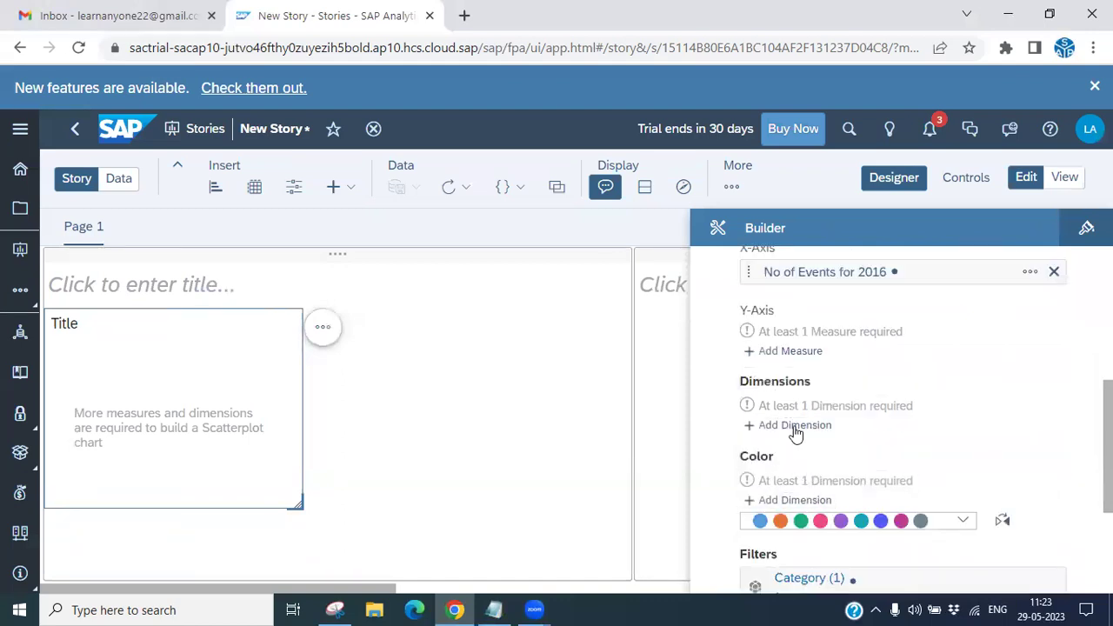
pyautogui.click(790, 350)
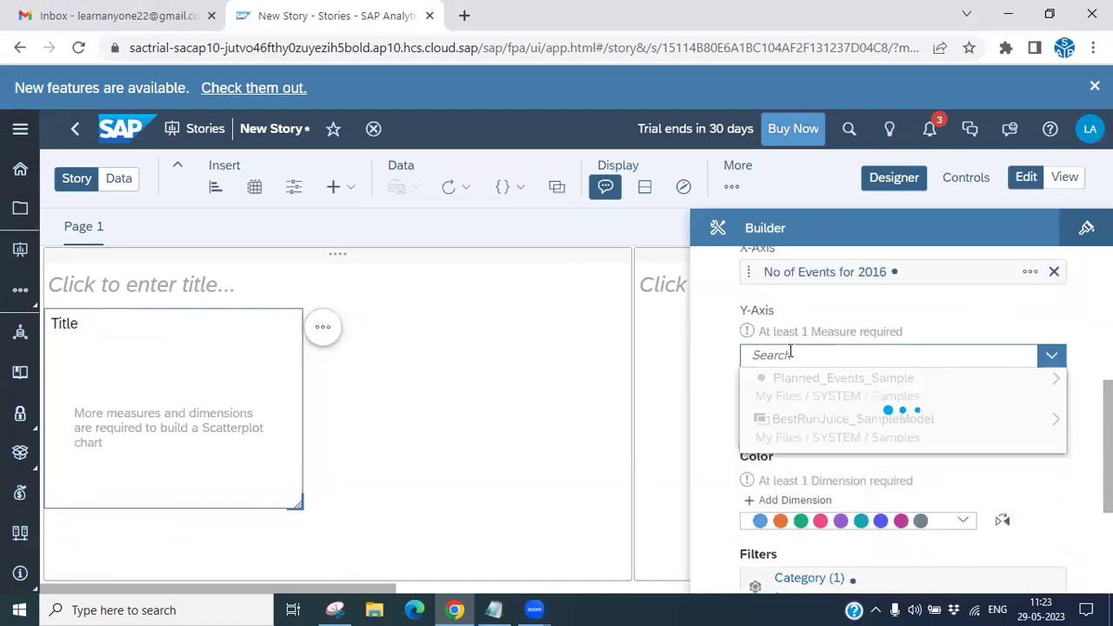
pyautogui.click(817, 435)
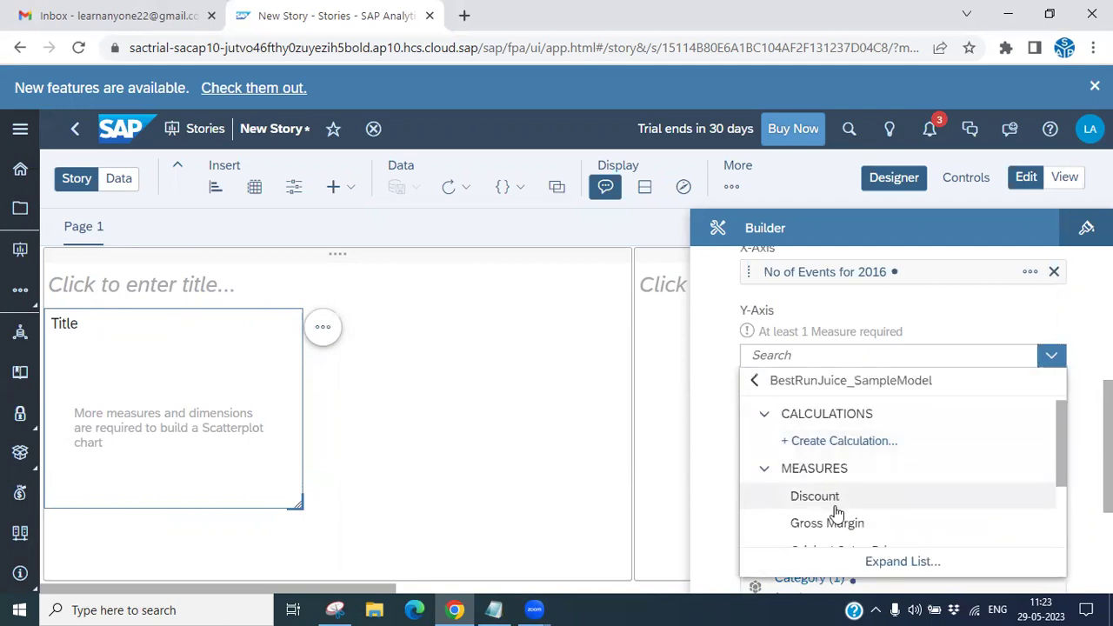
pyautogui.scroll(-2, 834, 509)
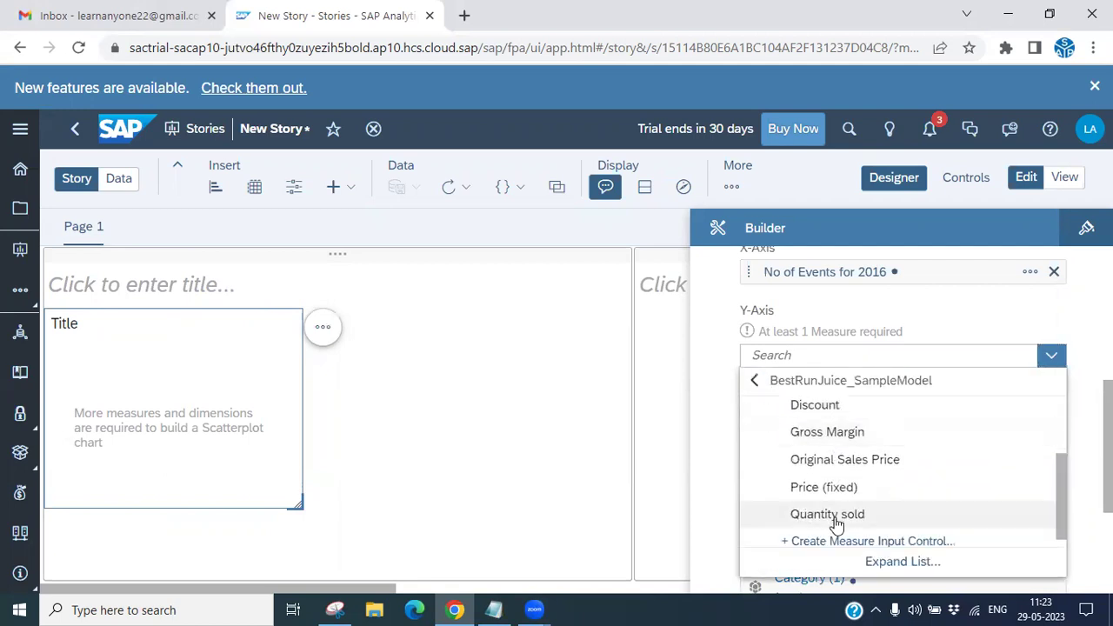
pyautogui.click(835, 434)
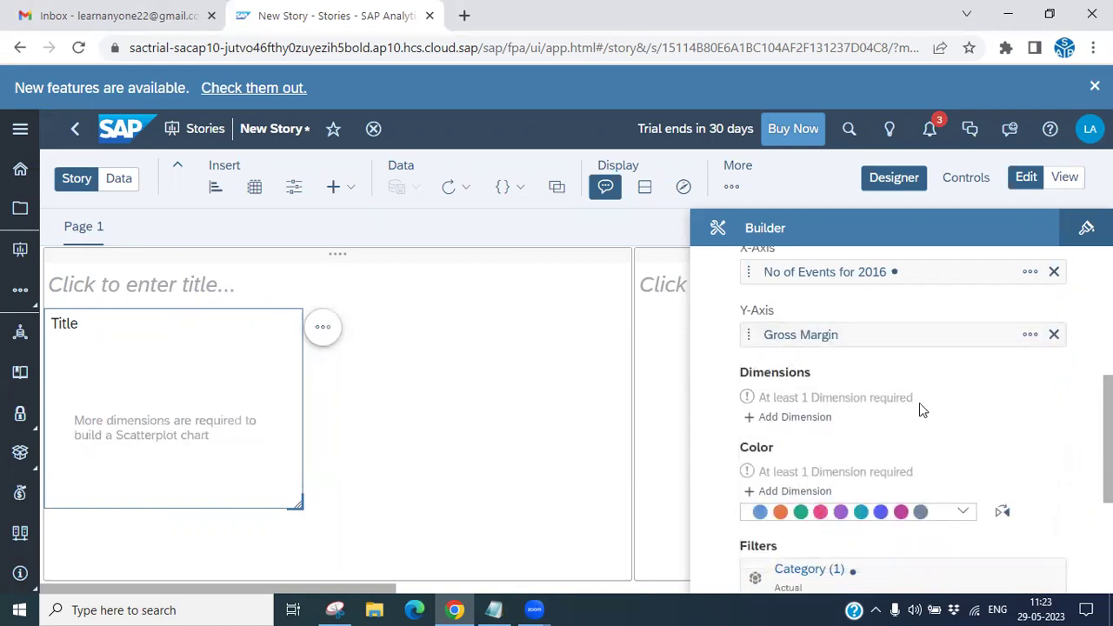
# Look through the dimensions that BestRunJuice_SampleModel offers for the scatterplot and close the list without choosing one.
pyautogui.scroll(-1, 933, 459)
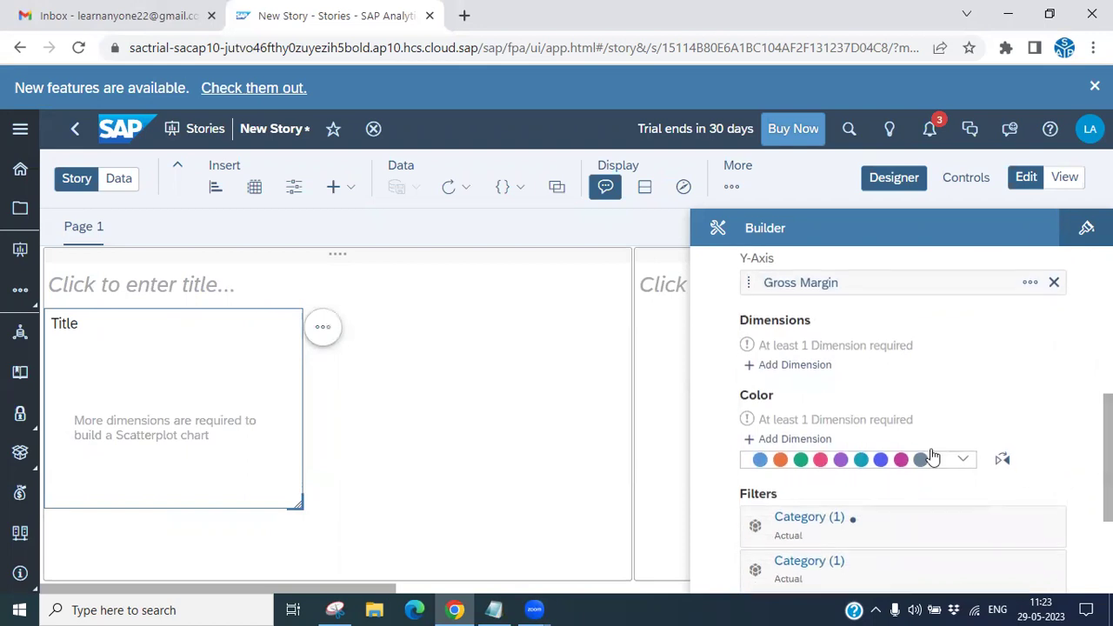
pyautogui.click(800, 365)
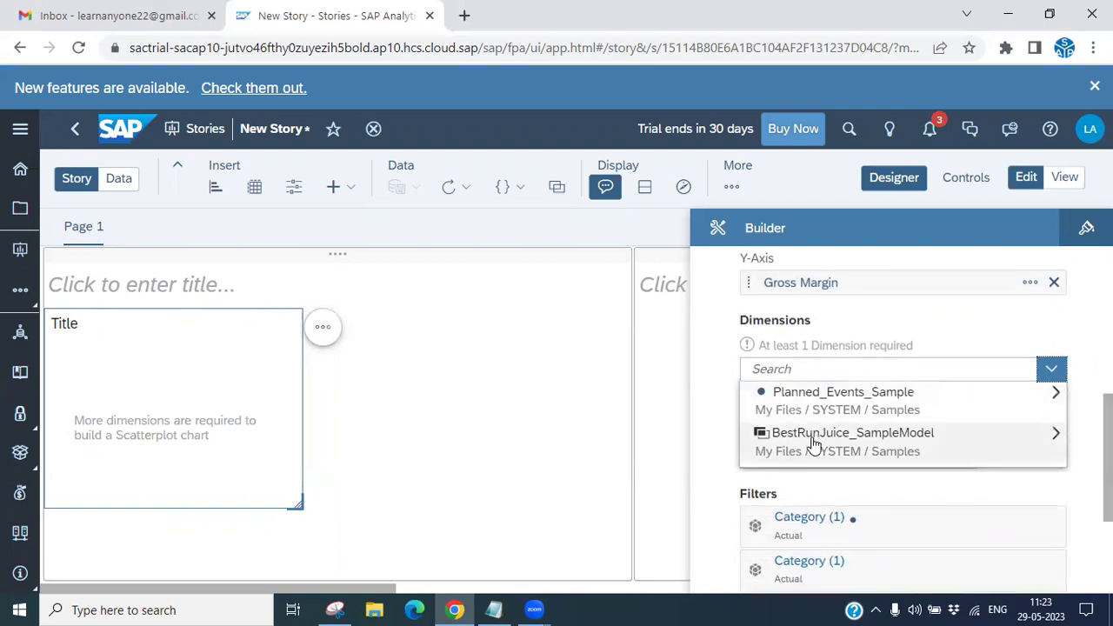
pyautogui.click(813, 439)
pyautogui.scroll(-2, 823, 504)
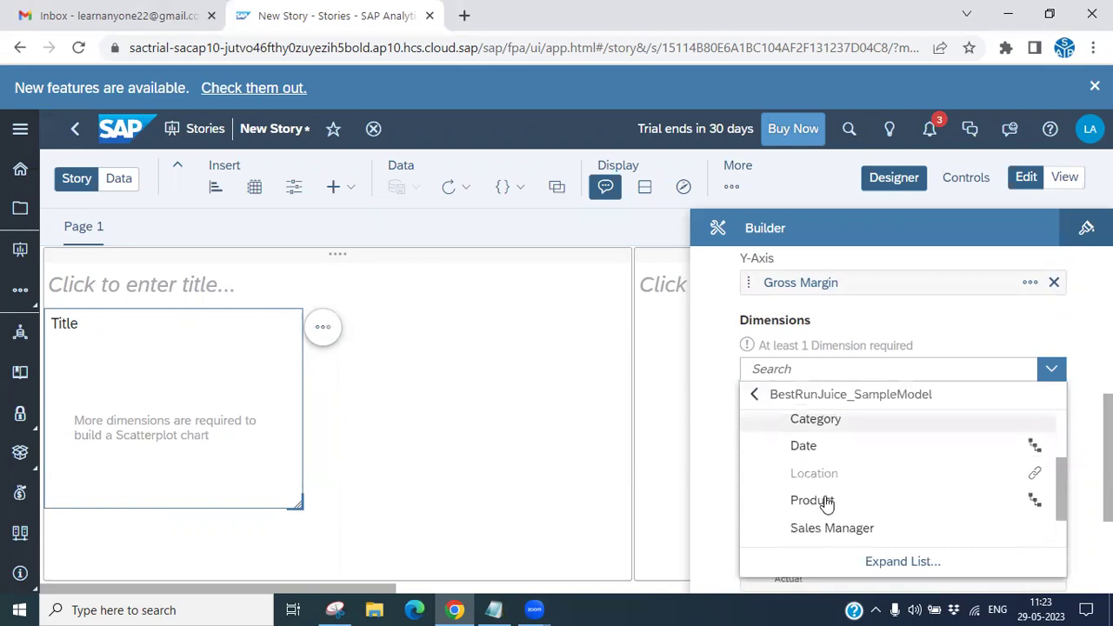
pyautogui.scroll(-1, 825, 513)
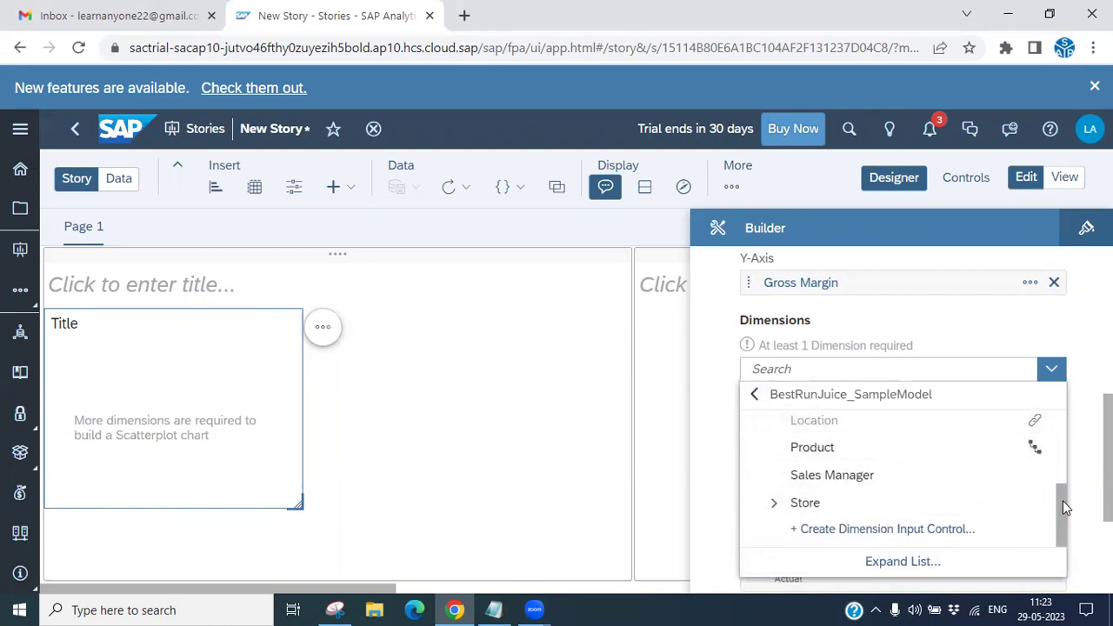
pyautogui.scroll(1, 1063, 501)
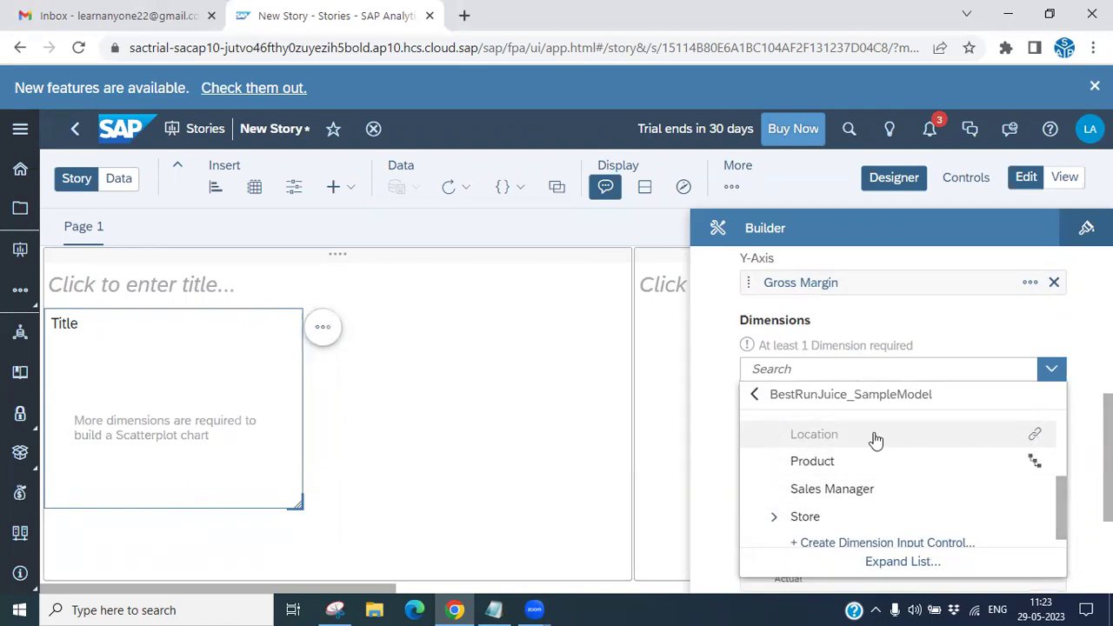
pyautogui.scroll(3, 843, 503)
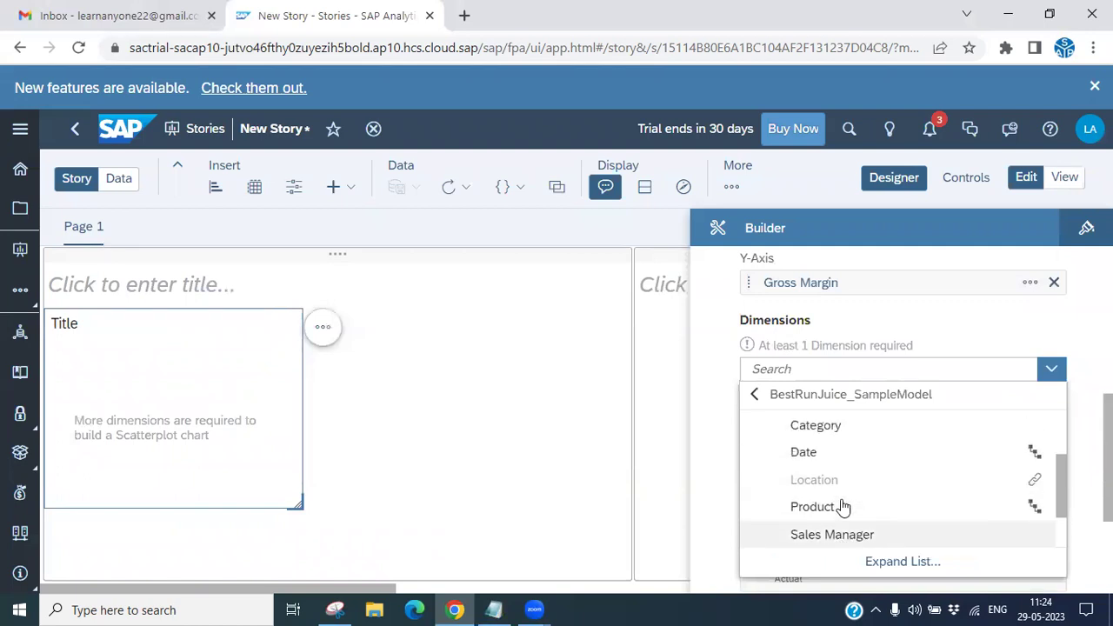
pyautogui.scroll(-2, 843, 507)
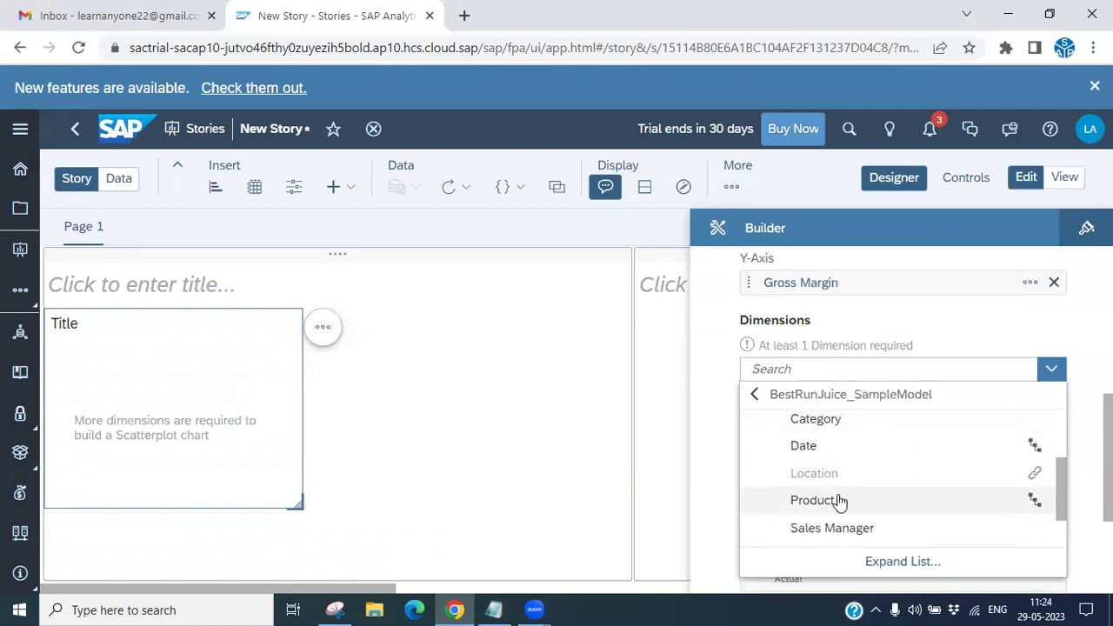
pyautogui.scroll(3, 840, 499)
pyautogui.click(1046, 382)
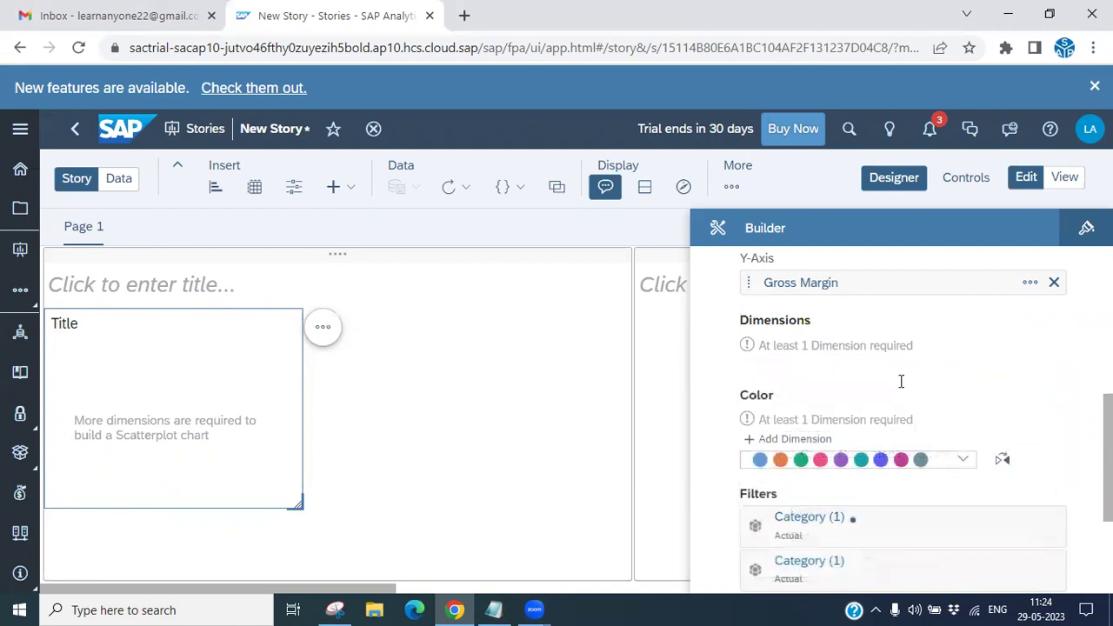
# Add City from Planned_Events_Sample as the scatterplot's dimension.
pyautogui.click(783, 372)
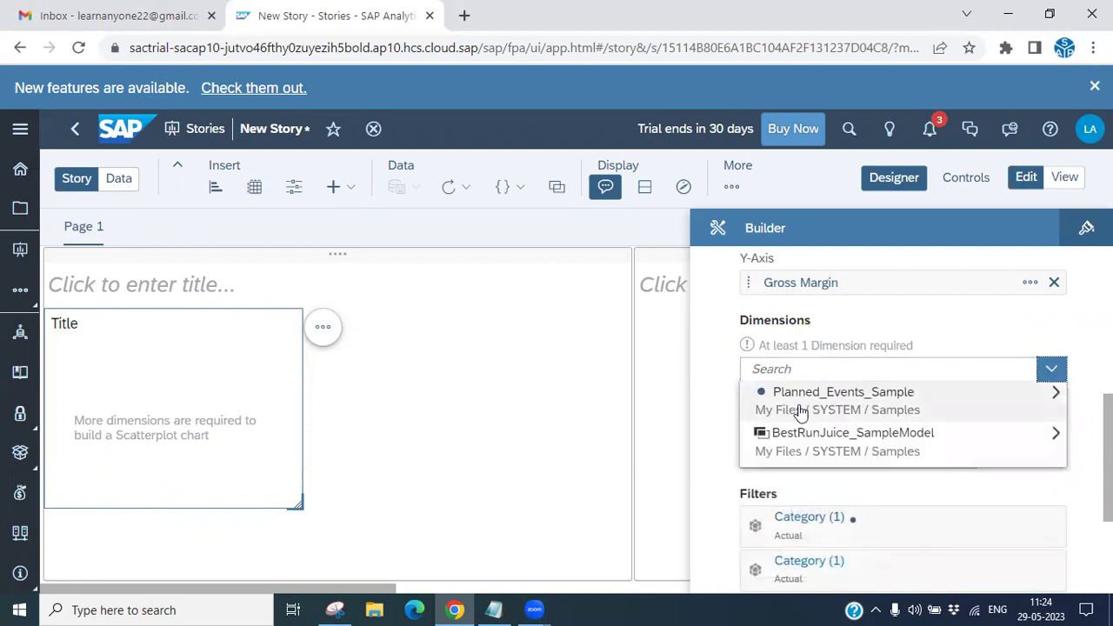
pyautogui.click(798, 400)
pyautogui.scroll(-2, 874, 474)
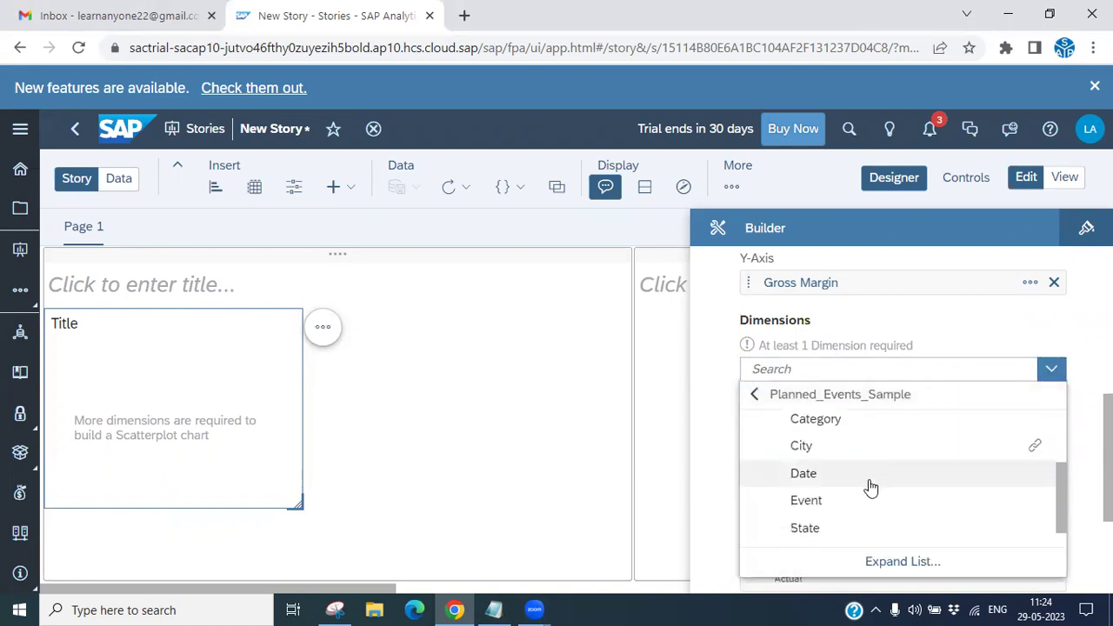
pyautogui.click(801, 447)
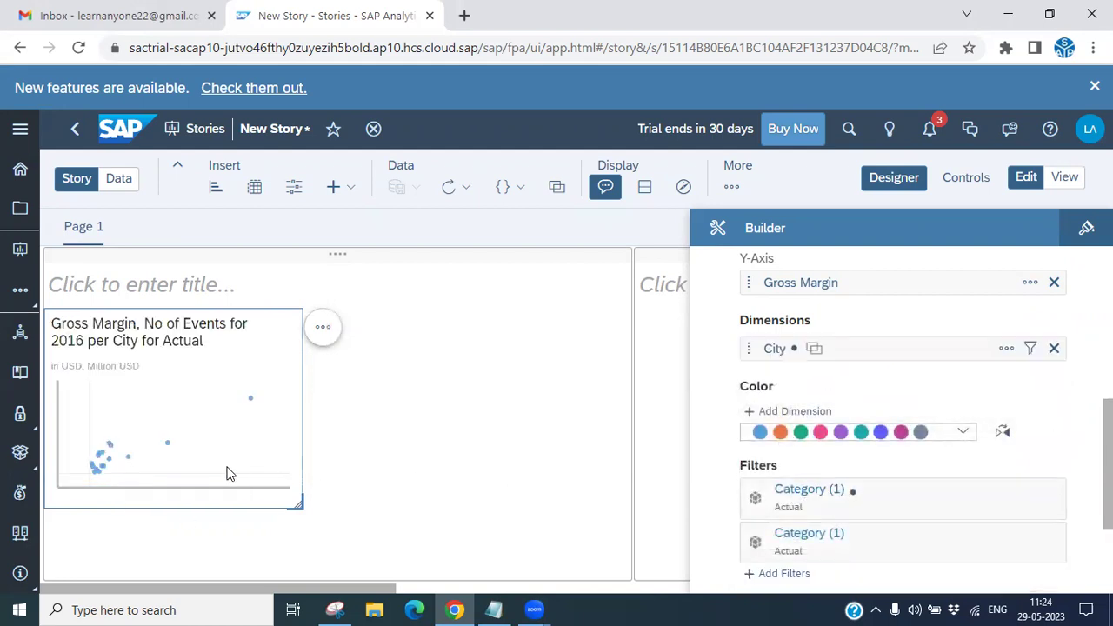
# Change the scatterplot's color palette to the standard one that starts with purple and lime green.
pyautogui.click(962, 431)
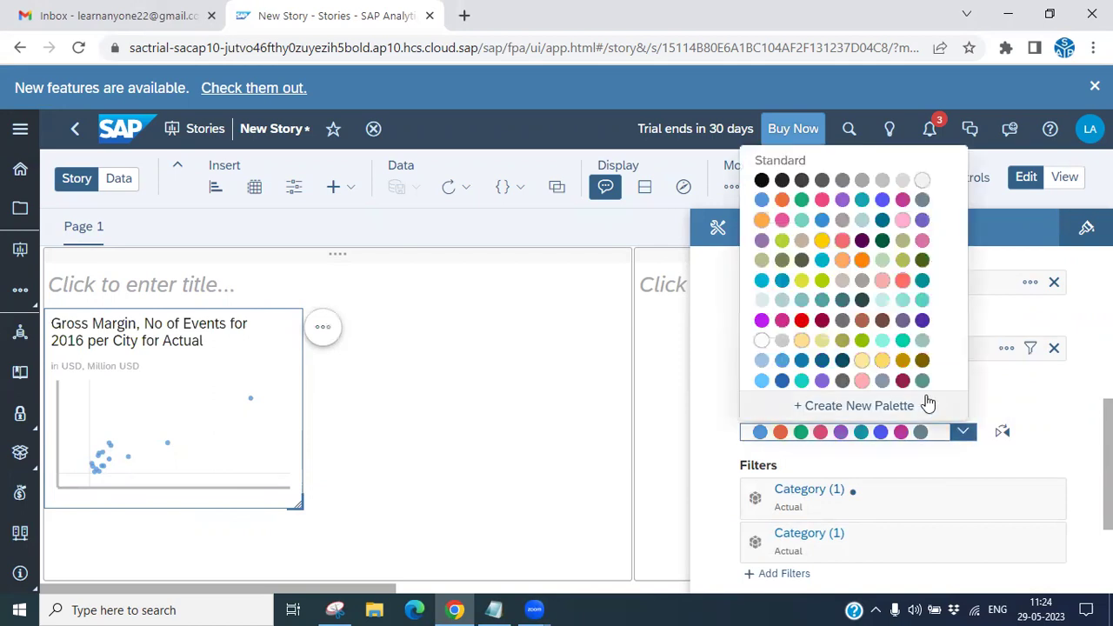
pyautogui.click(841, 242)
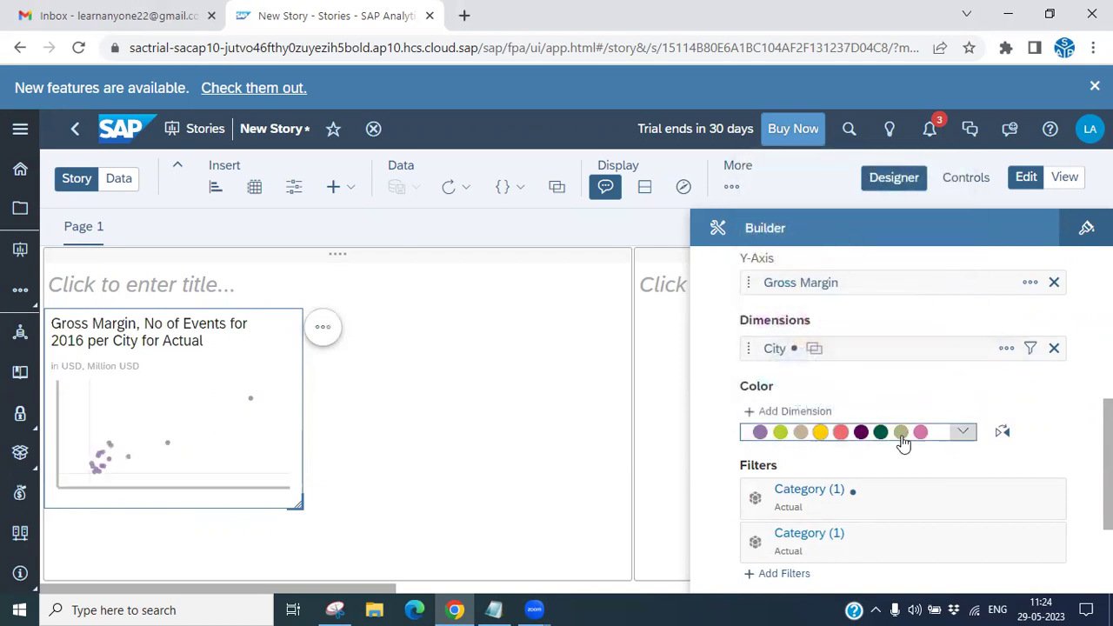
pyautogui.click(962, 431)
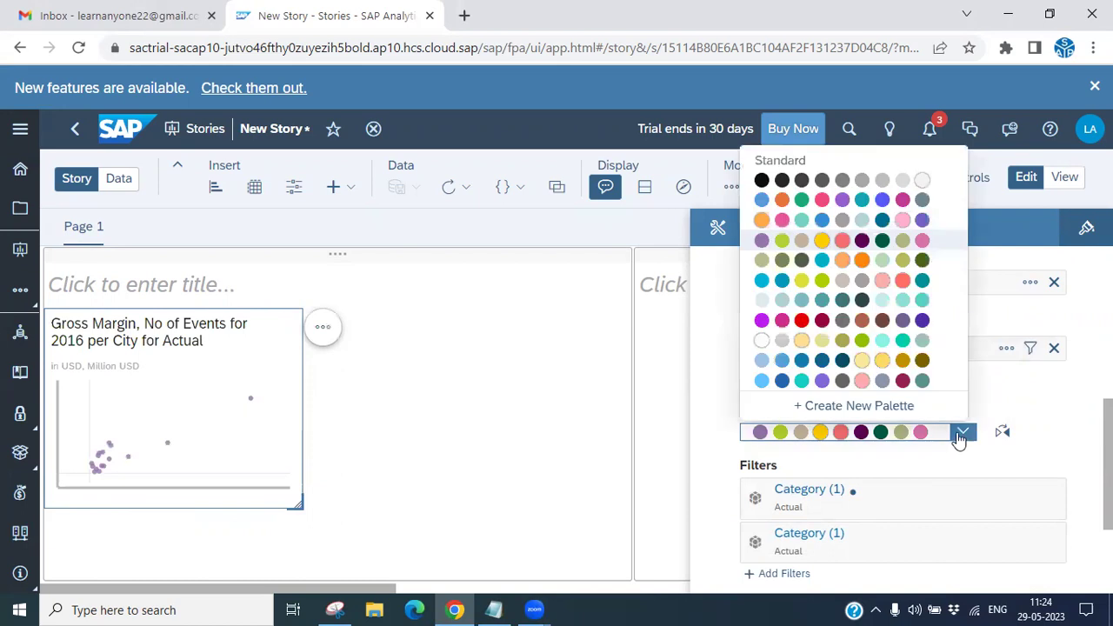
pyautogui.click(822, 241)
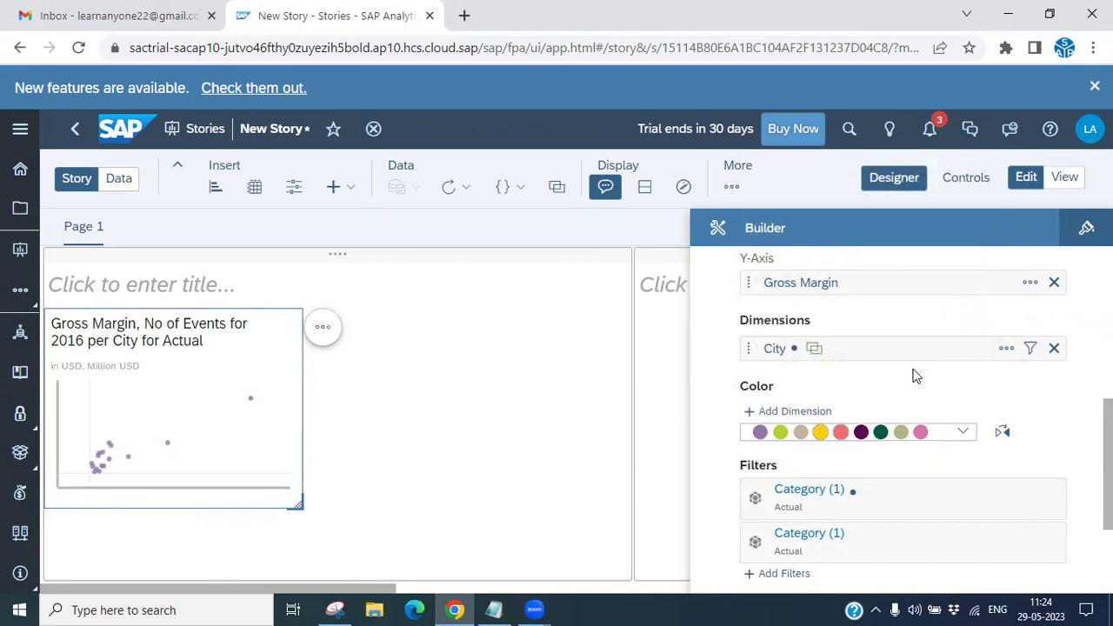
# Show the scatterplot in full screen and inspect the details of the San Francisco data point.
pyautogui.scroll(-2, 870, 458)
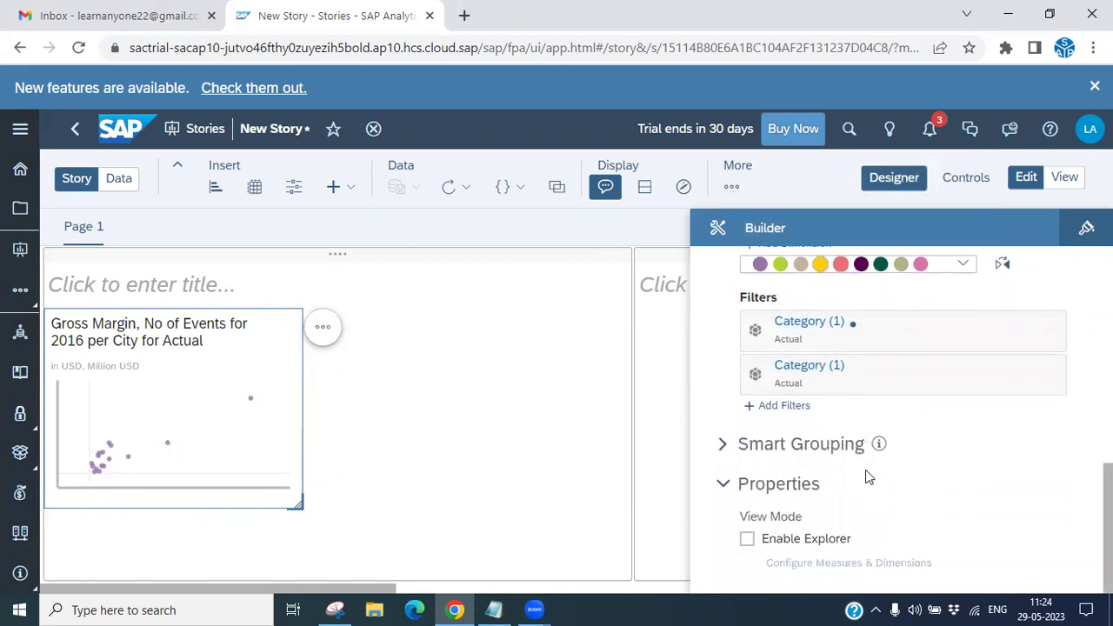
pyautogui.scroll(4, 865, 470)
pyautogui.scroll(1, 867, 472)
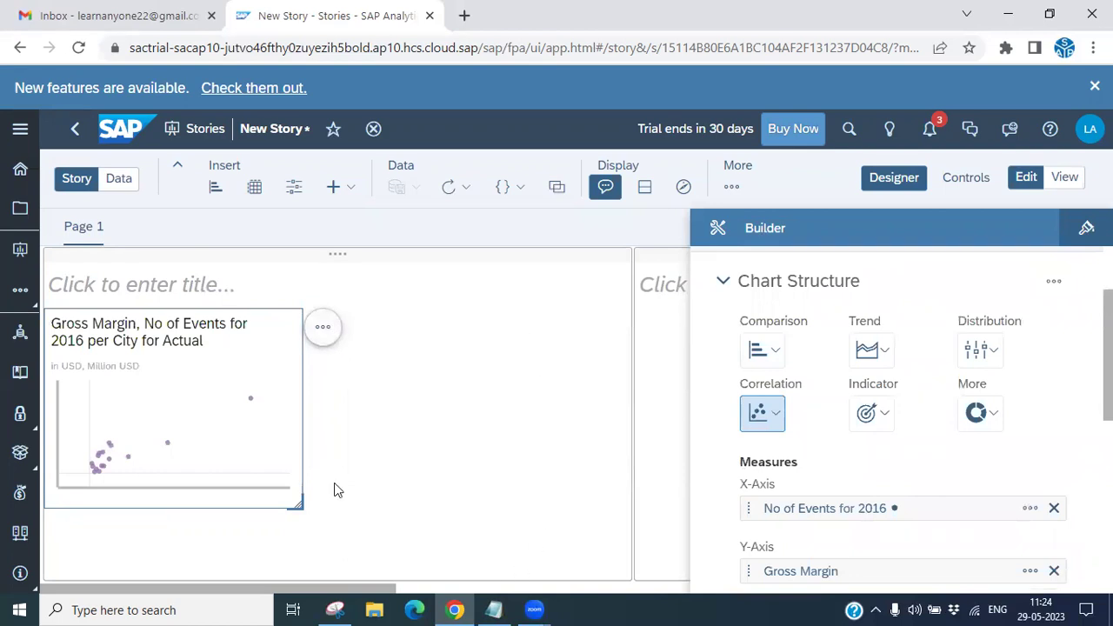
pyautogui.click(322, 328)
pyautogui.click(400, 492)
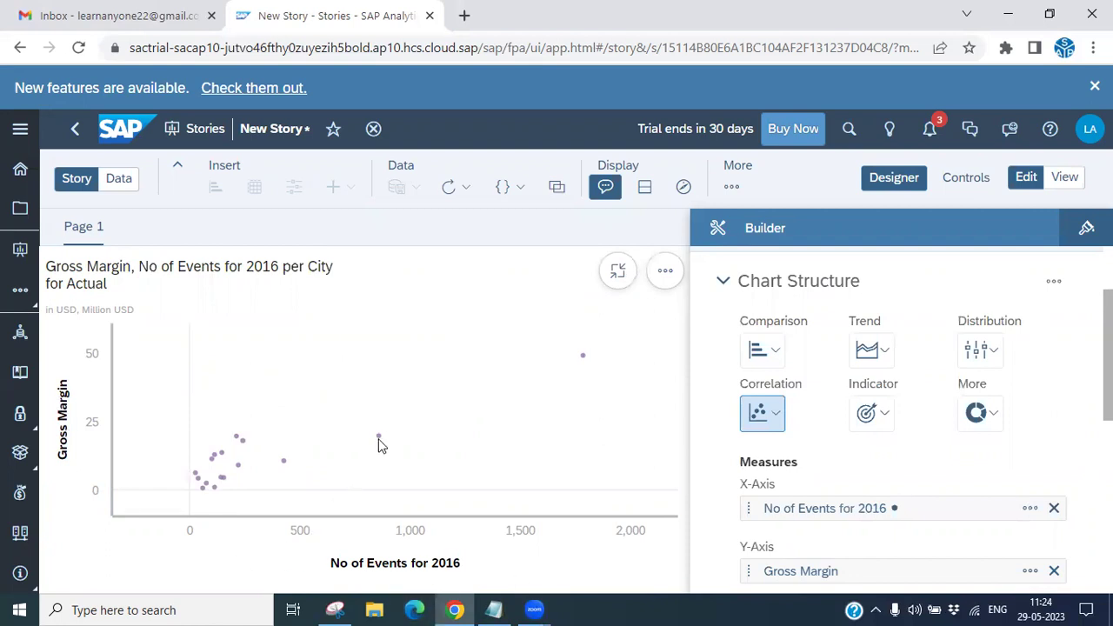
pyautogui.moveTo(381, 443)
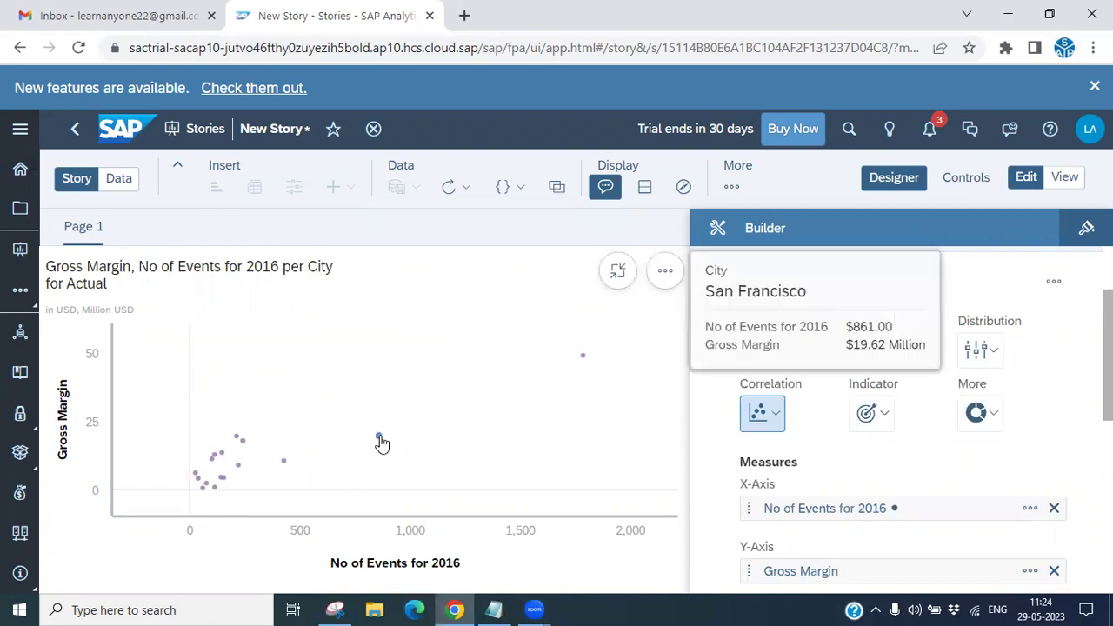
# Filter the scatterplot to only the Los Angeles data point, the one with the highest gross margin.
pyautogui.click(584, 357)
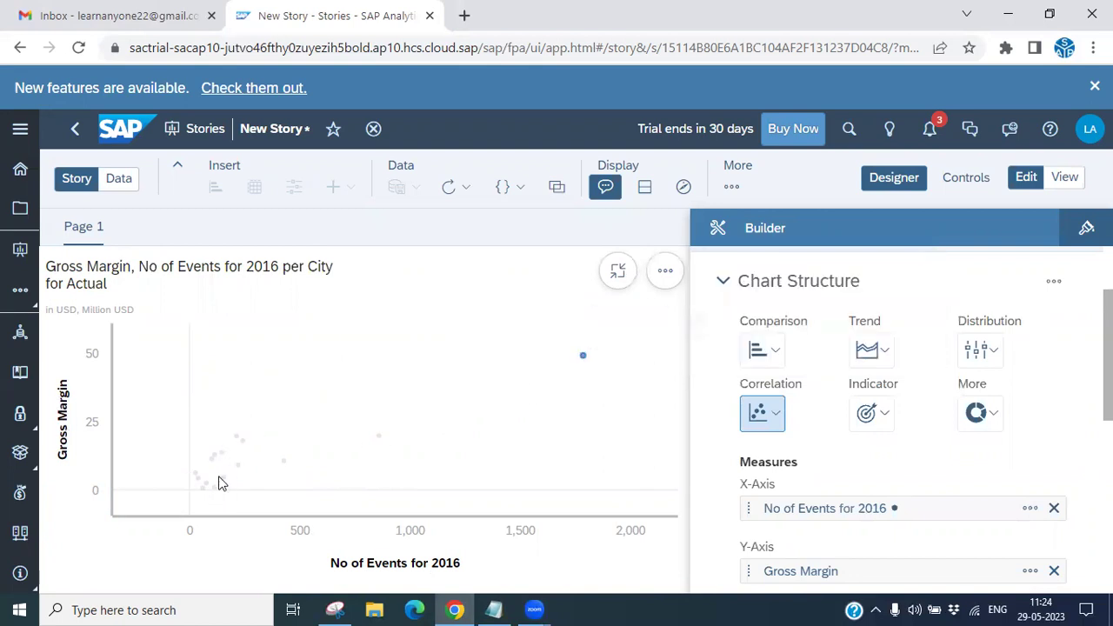
pyautogui.moveTo(569, 370)
pyautogui.click(609, 326)
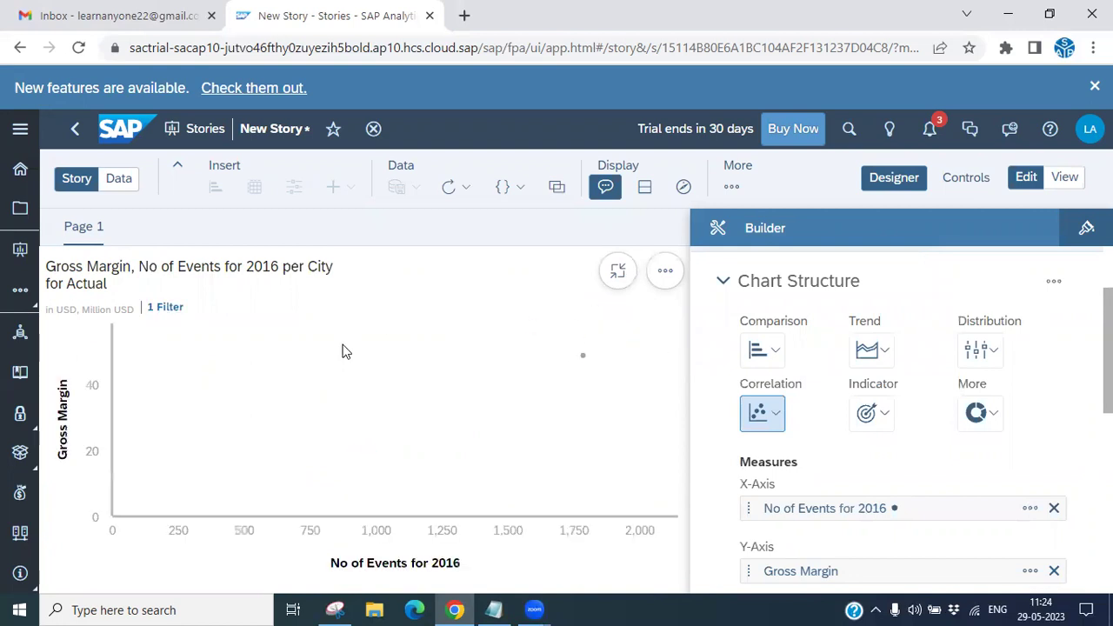
# Check which city the scatterplot's filter includes and remove that filter.
pyautogui.click(165, 308)
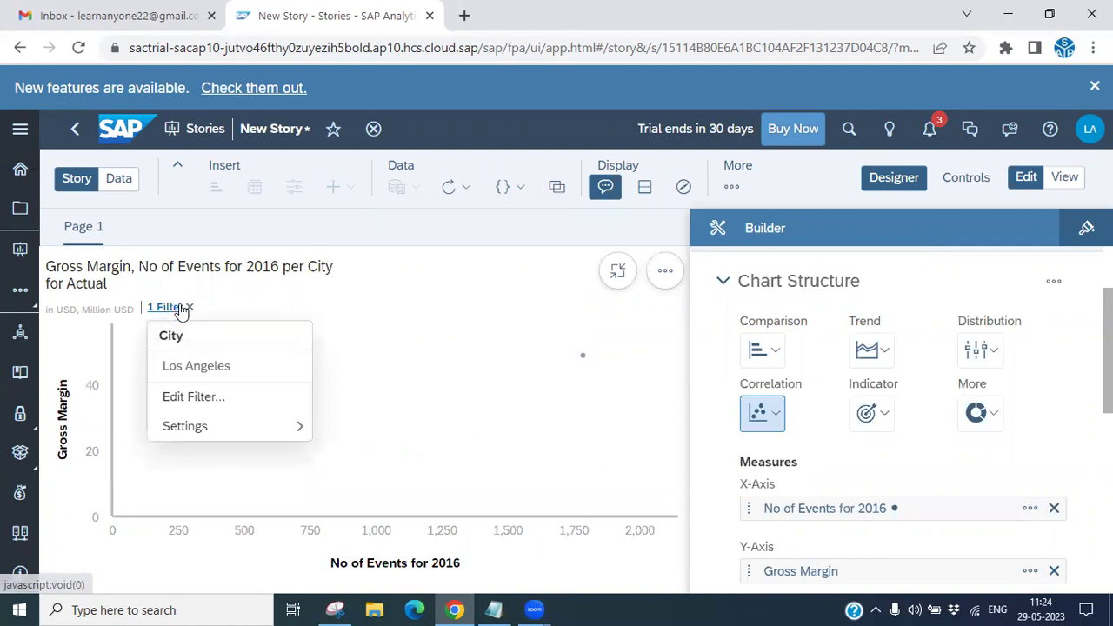
pyautogui.click(180, 310)
pyautogui.click(190, 309)
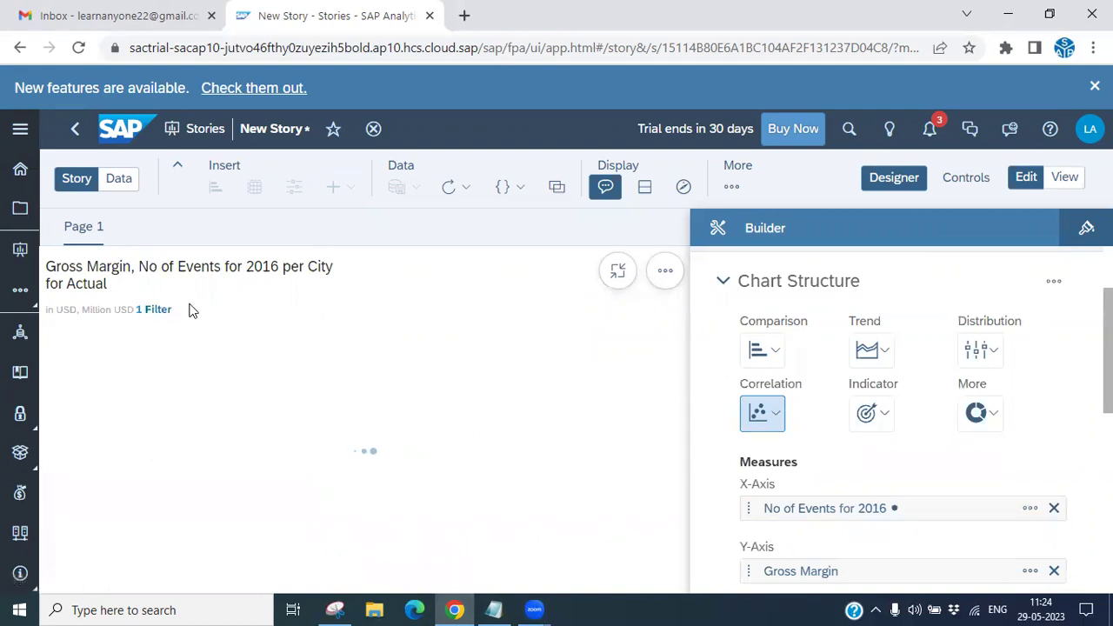
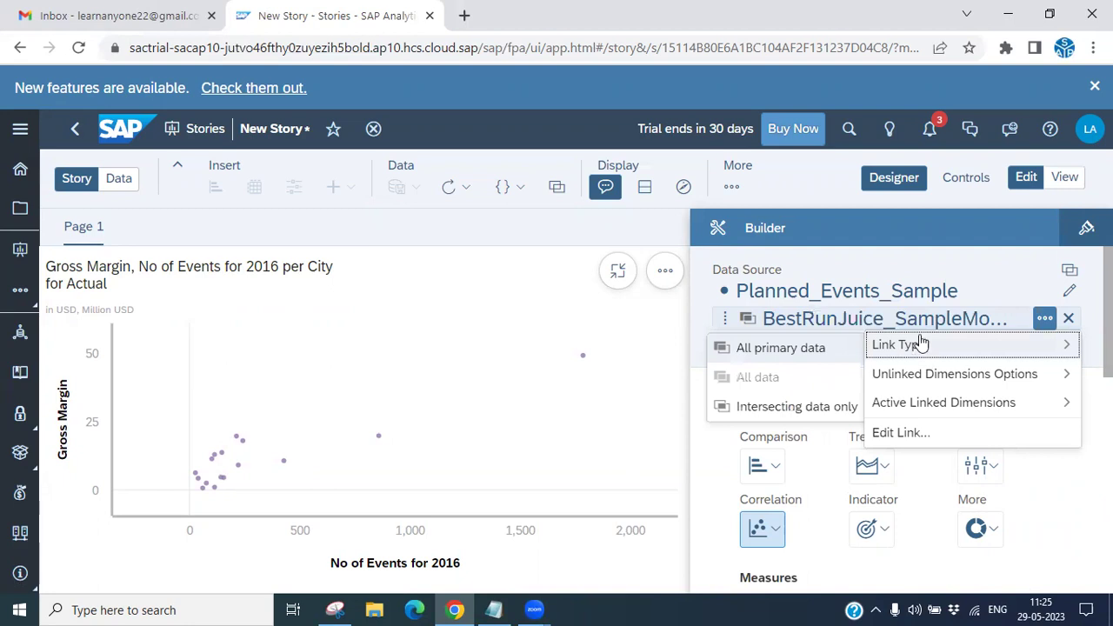
# Leave the scatterplot's full-screen view and insert a Stacked Area chart beside it on Page 1.
pyautogui.click(802, 188)
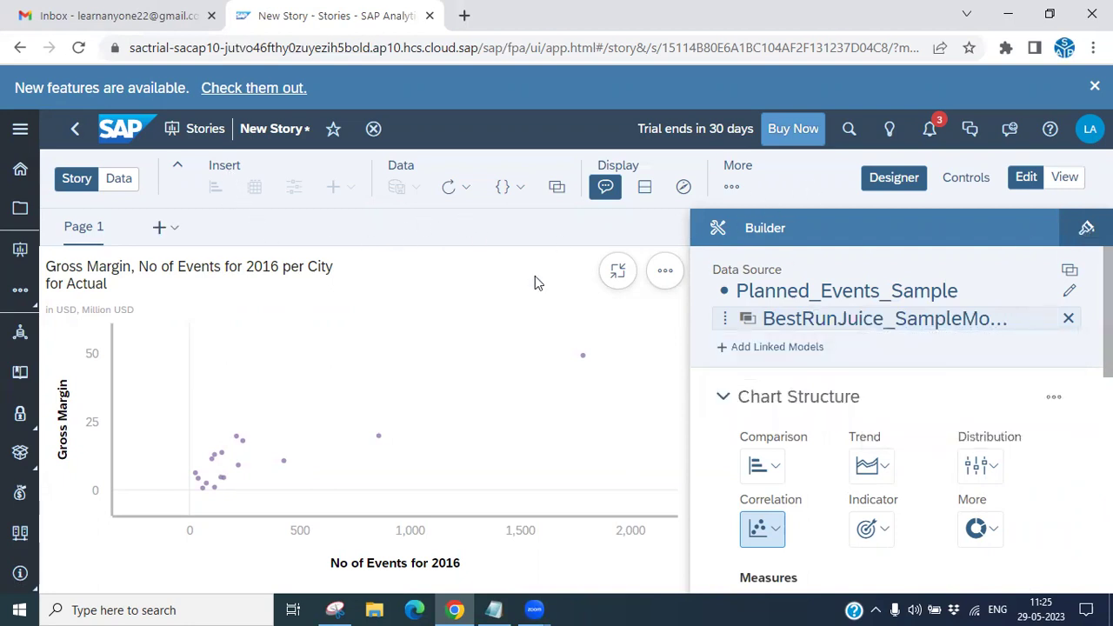
pyautogui.click(614, 277)
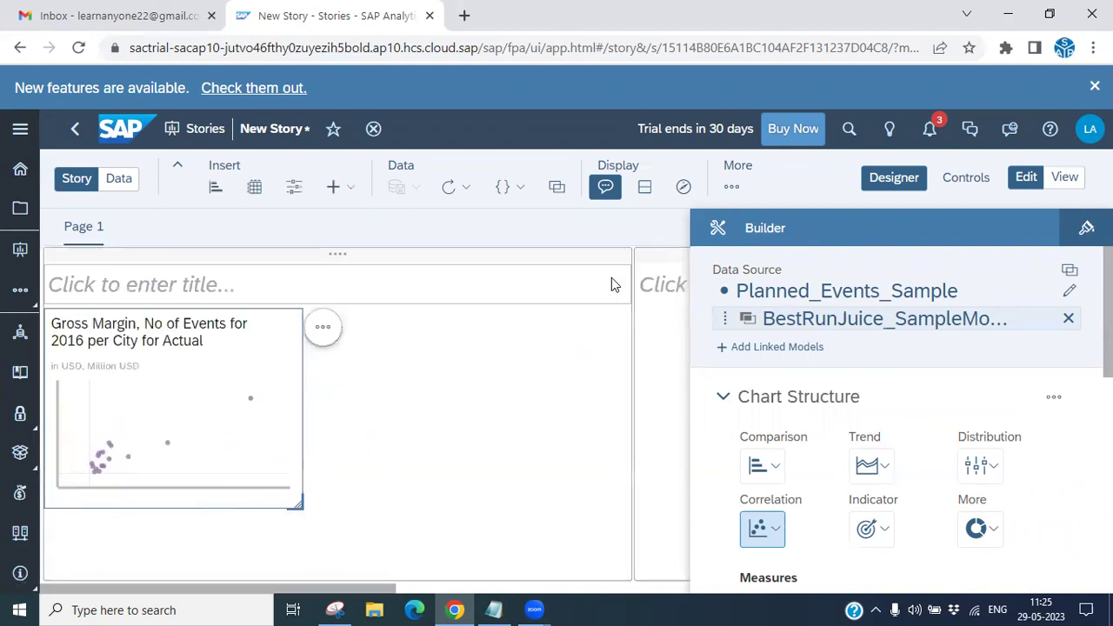
pyautogui.click(216, 190)
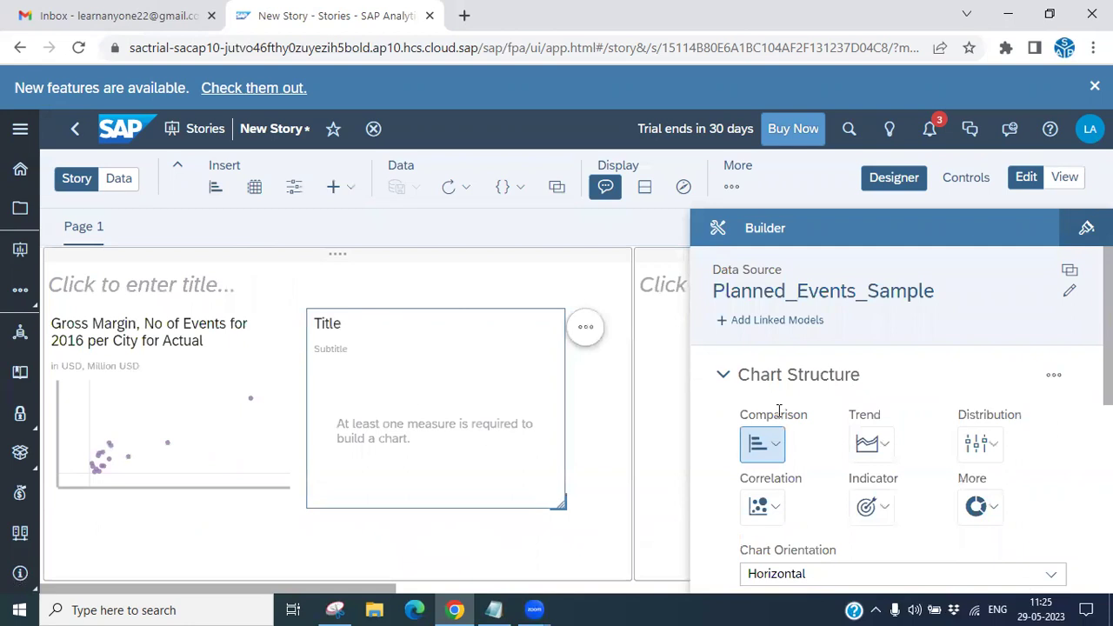
pyautogui.scroll(-2, 901, 414)
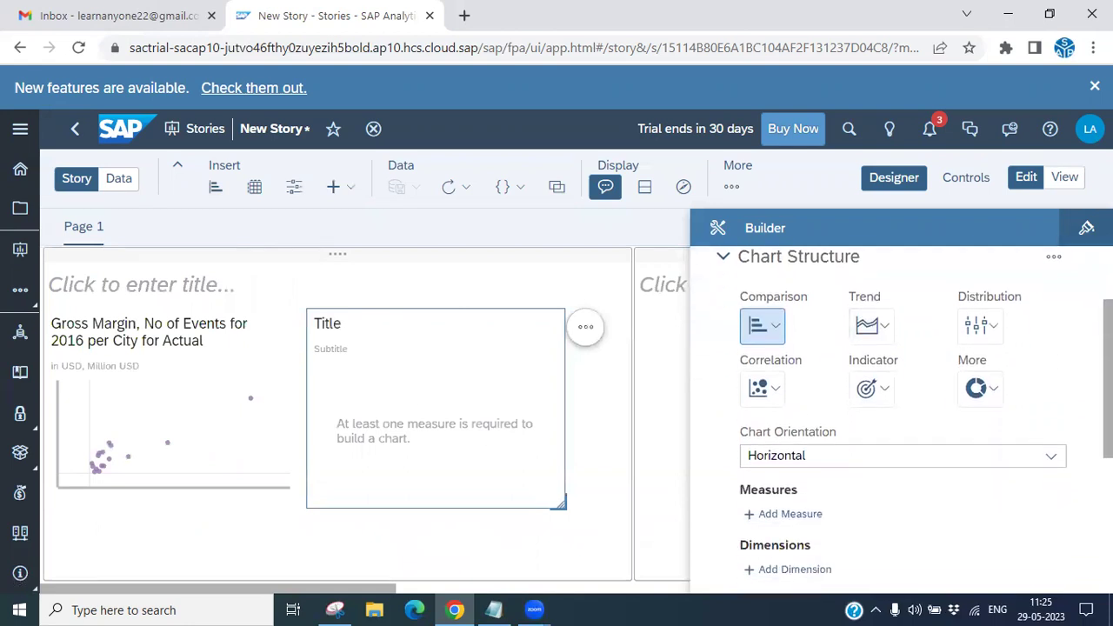
pyautogui.click(884, 329)
pyautogui.click(935, 374)
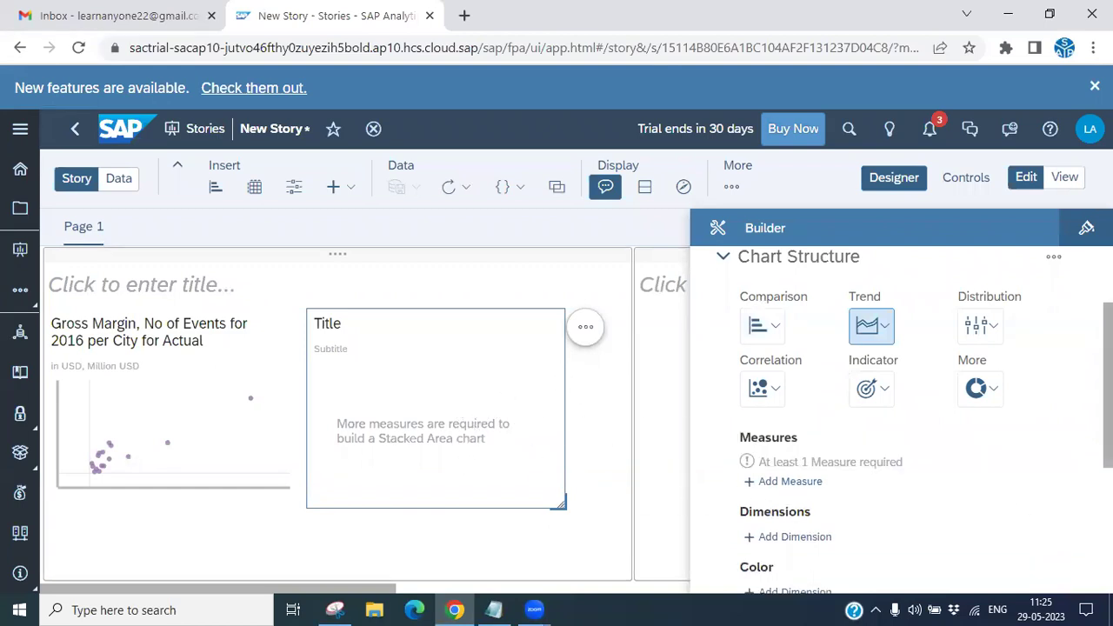
# Add No of Events for 2016 as the measure of the Stacked Area chart.
pyautogui.scroll(-2, 869, 391)
pyautogui.click(801, 385)
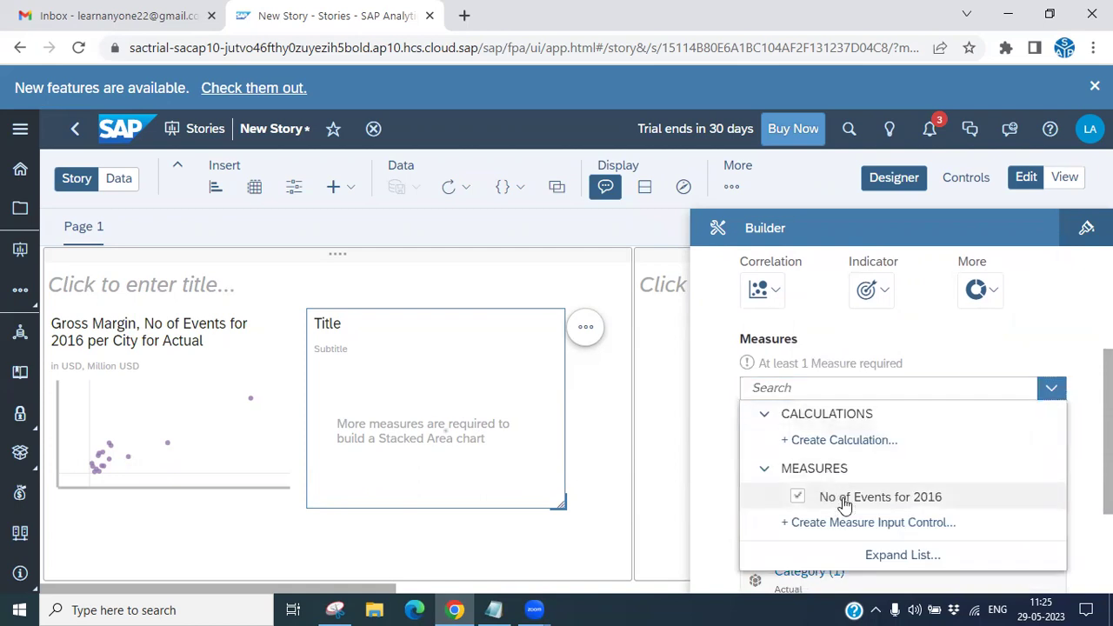
pyautogui.click(844, 504)
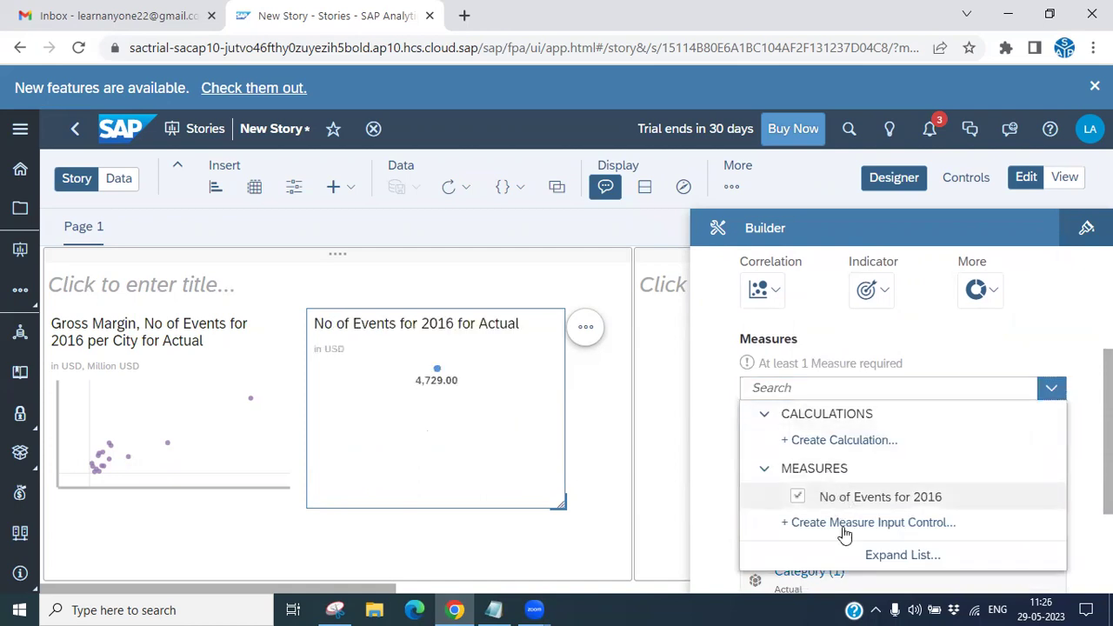
pyautogui.click(709, 336)
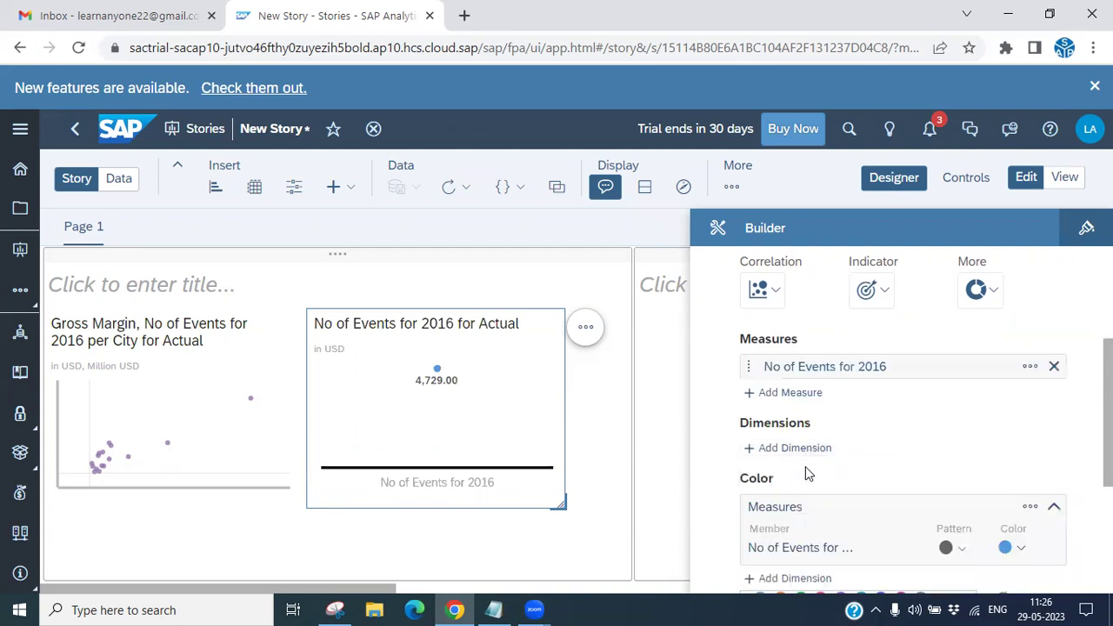
# Add City as the dimension of the Stacked Area chart.
pyautogui.click(805, 450)
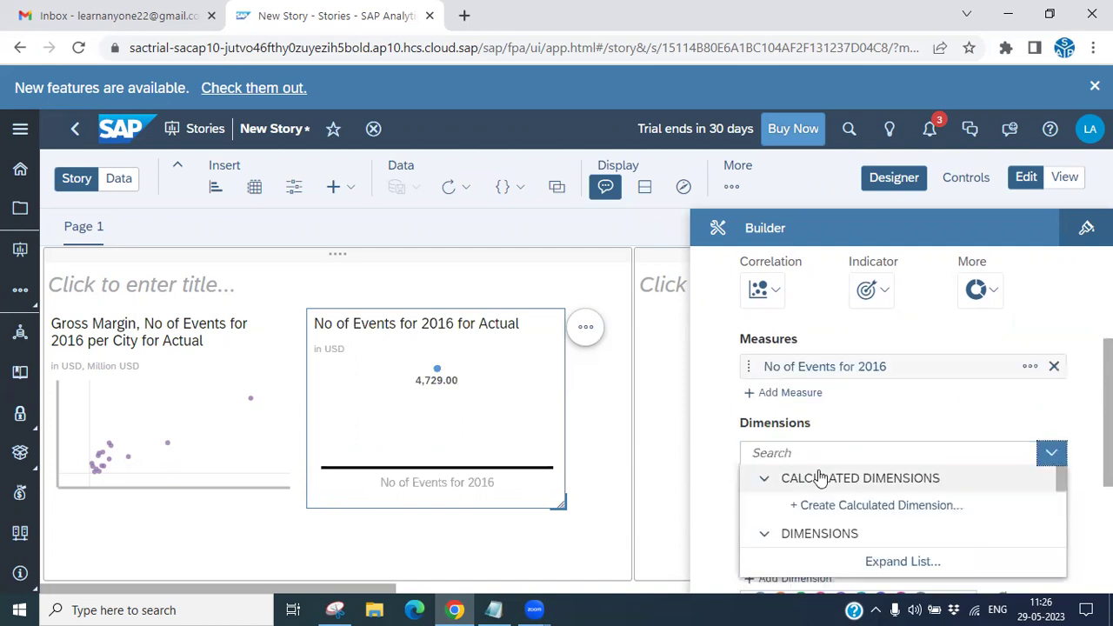
pyautogui.scroll(-3, 822, 487)
pyautogui.click(832, 501)
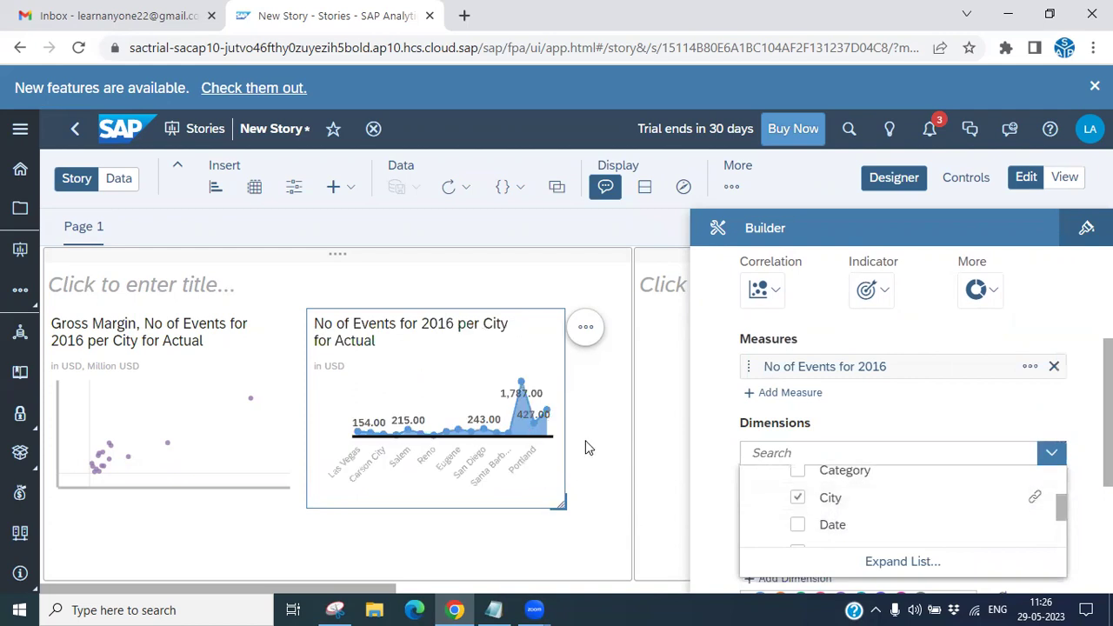
pyautogui.click(668, 413)
pyautogui.scroll(-2, 885, 516)
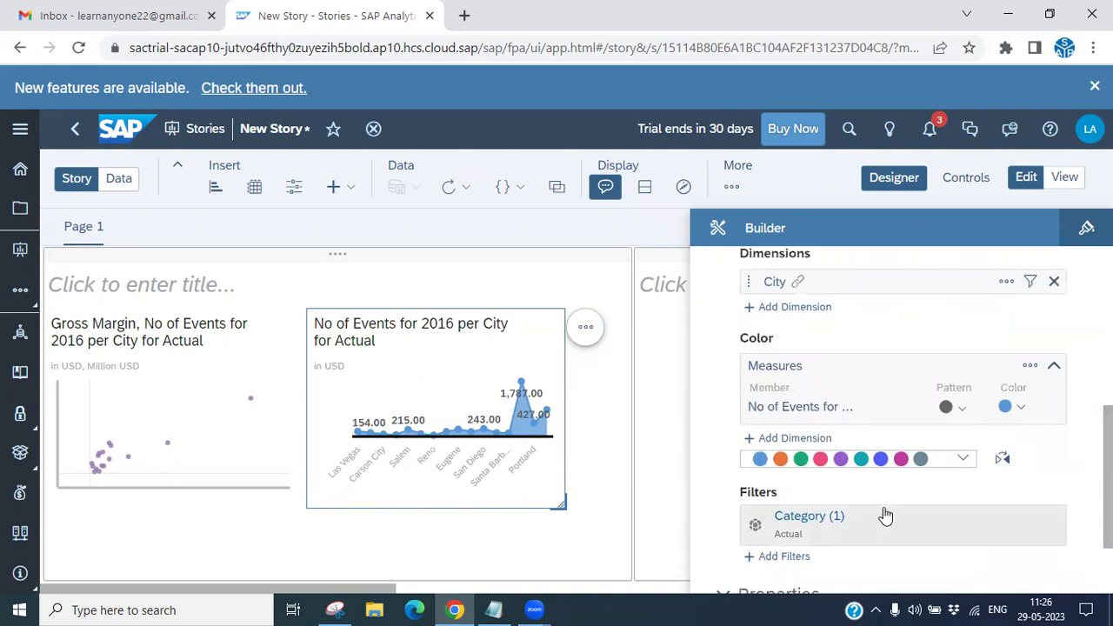
# Apply the standard palette beginning with bright purple to the Stacked Area chart, and set its No of Events for 2016 color to red.
pyautogui.click(782, 459)
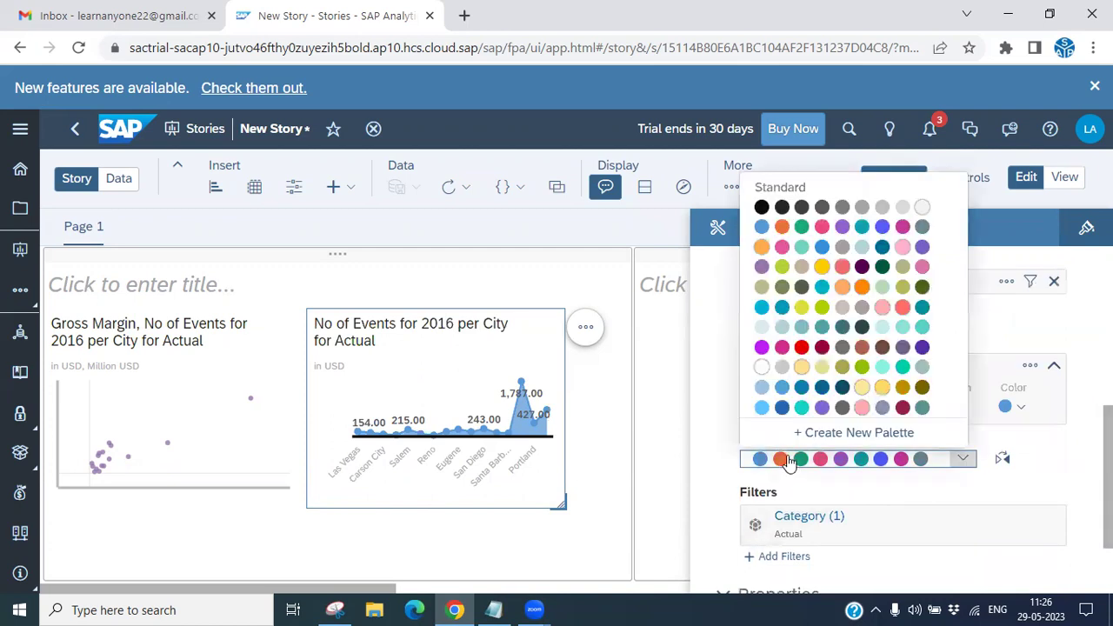
pyautogui.click(800, 349)
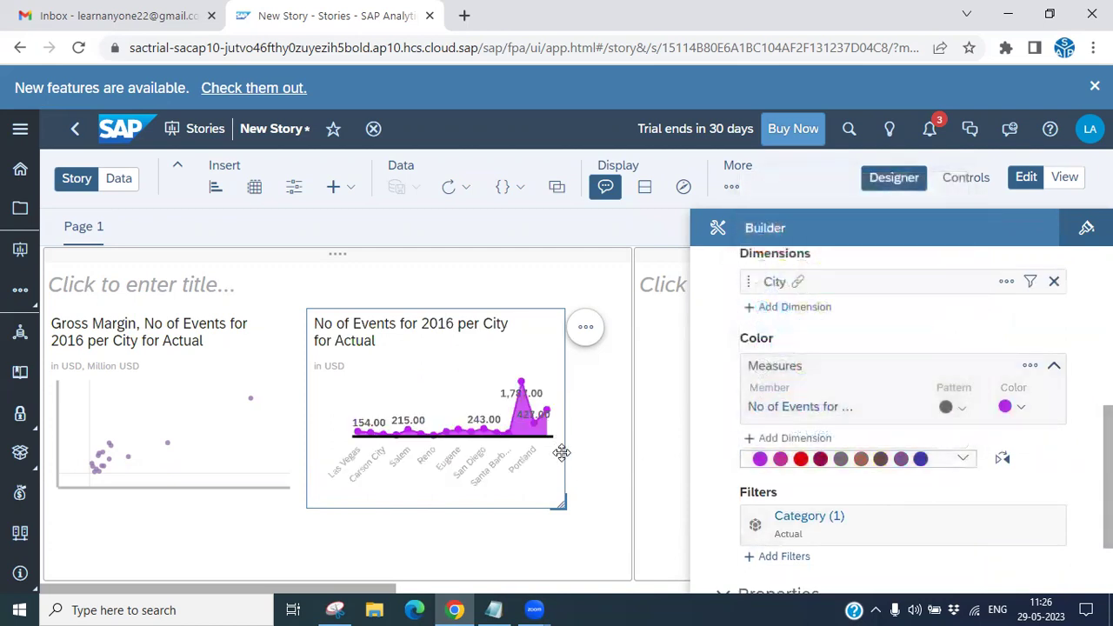
pyautogui.click(1013, 408)
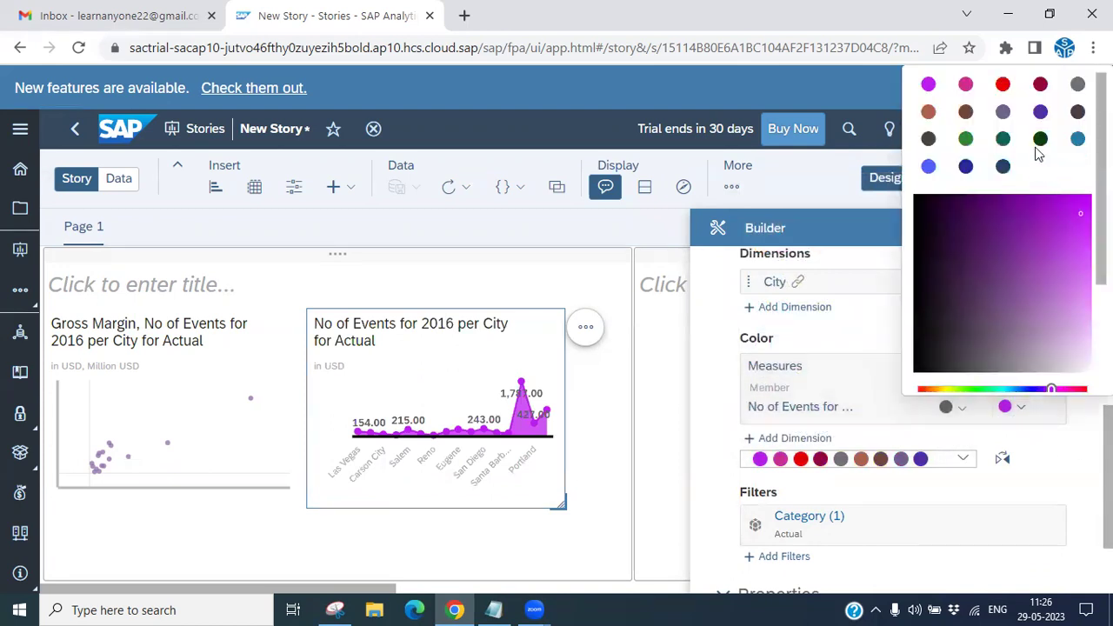
pyautogui.click(1002, 83)
pyautogui.scroll(-2, 901, 417)
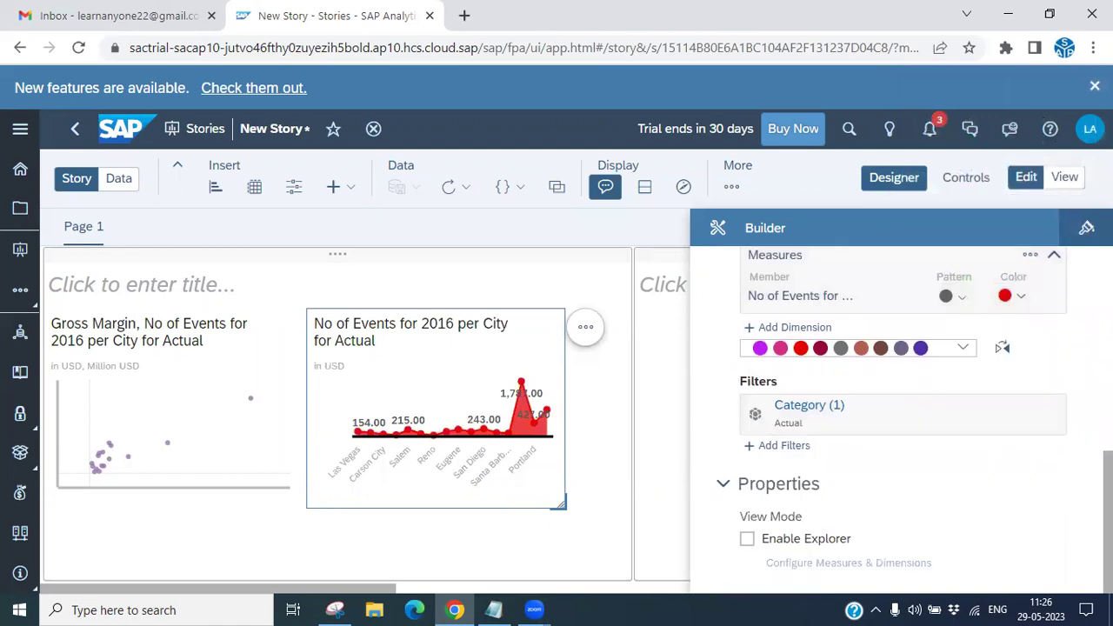
pyautogui.scroll(4, 901, 417)
pyautogui.scroll(2, 901, 417)
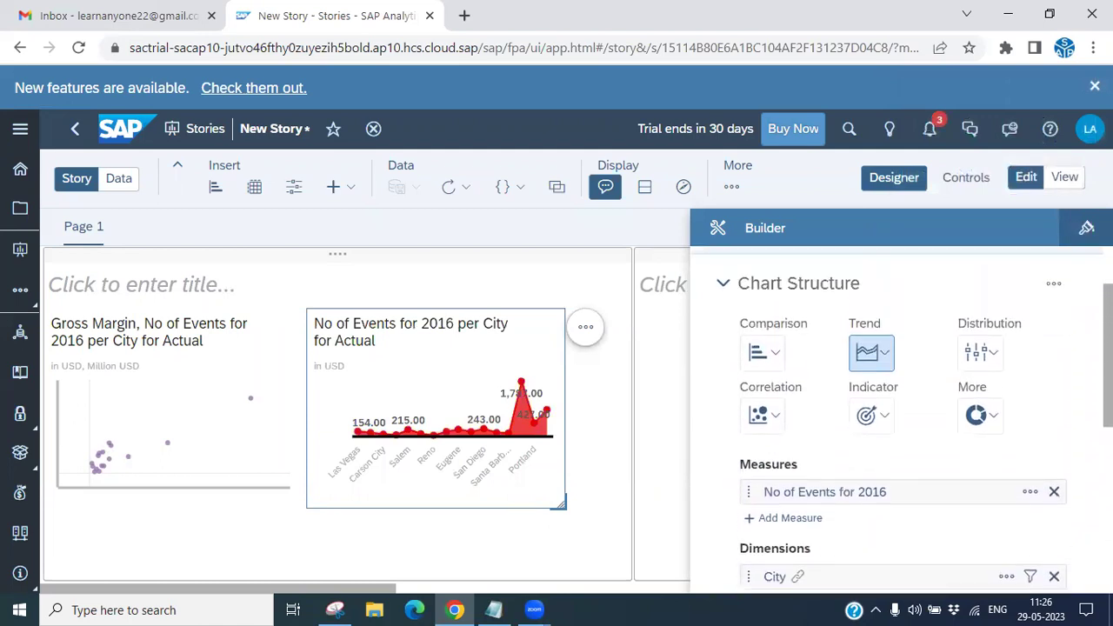
# Switch to Notepad, review the Stacked Area Chart and Link/Join Type lines of the outline, and return to the story.
pyautogui.click(493, 610)
pyautogui.click(322, 304)
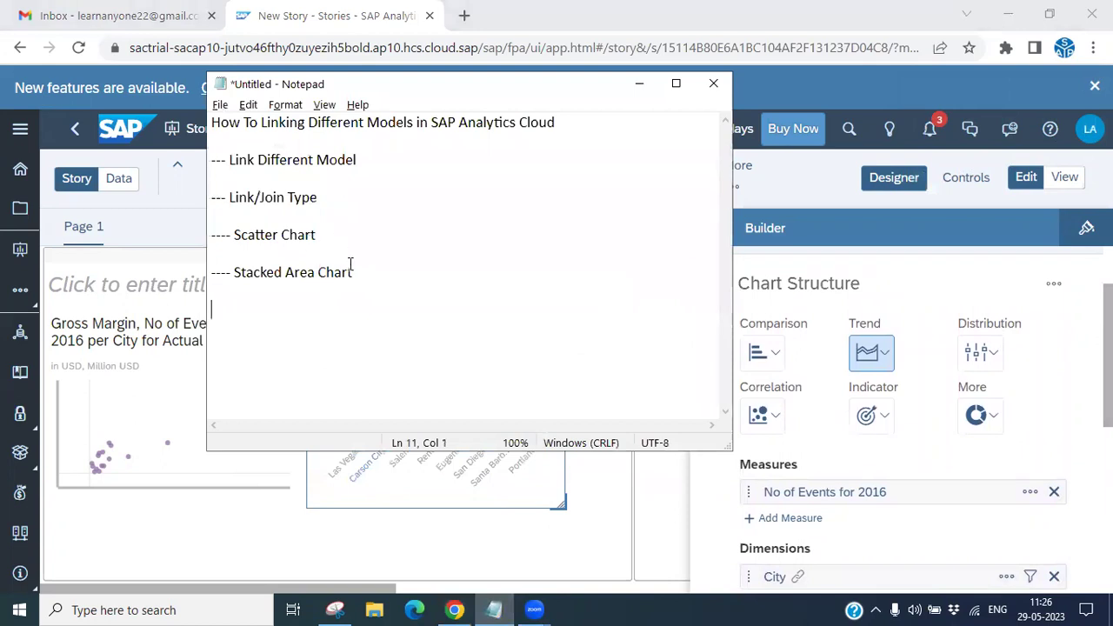
pyautogui.click(353, 272)
pyautogui.keyDown('shift'); pyautogui.click(223, 272); pyautogui.keyUp('shift')
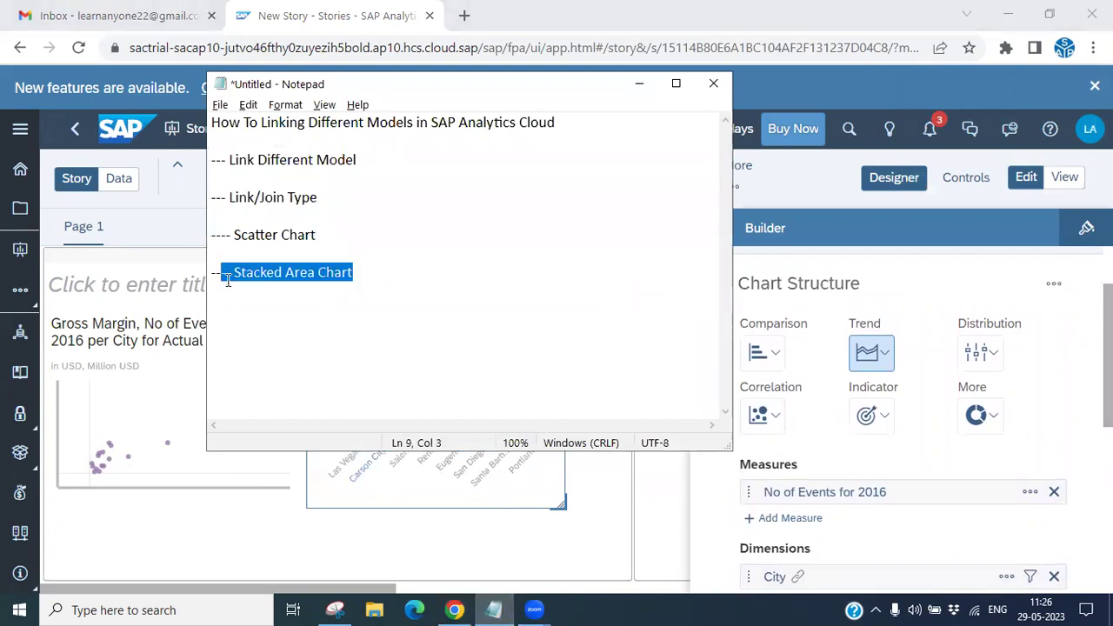
pyautogui.click(338, 200)
pyautogui.keyDown('shift'); pyautogui.click(221, 199); pyautogui.keyUp('shift')
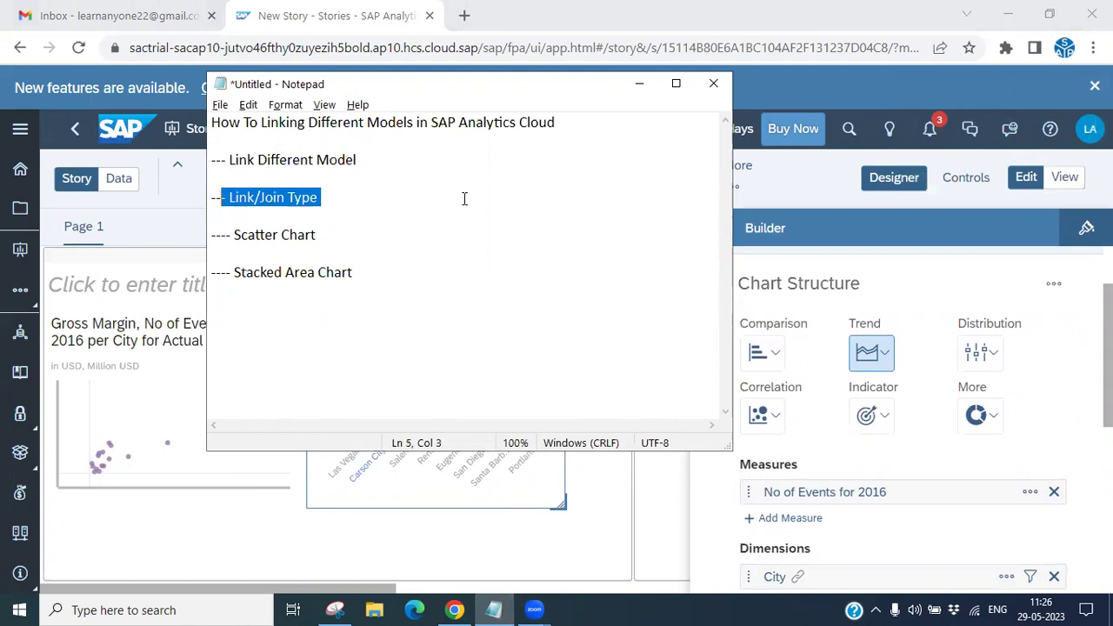
pyautogui.click(637, 87)
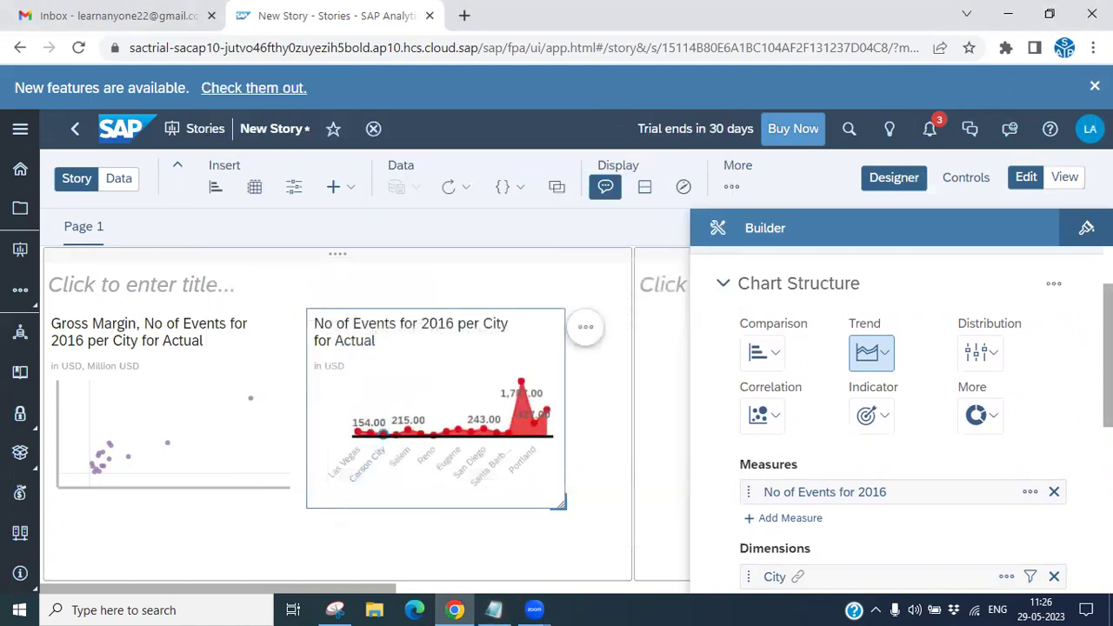
# Add BestRunJuice_SampleModel as a linked model to the Stacked Area chart's Planned_Events_Sample data source.
pyautogui.scroll(1, 835, 304)
pyautogui.moveTo(834, 311)
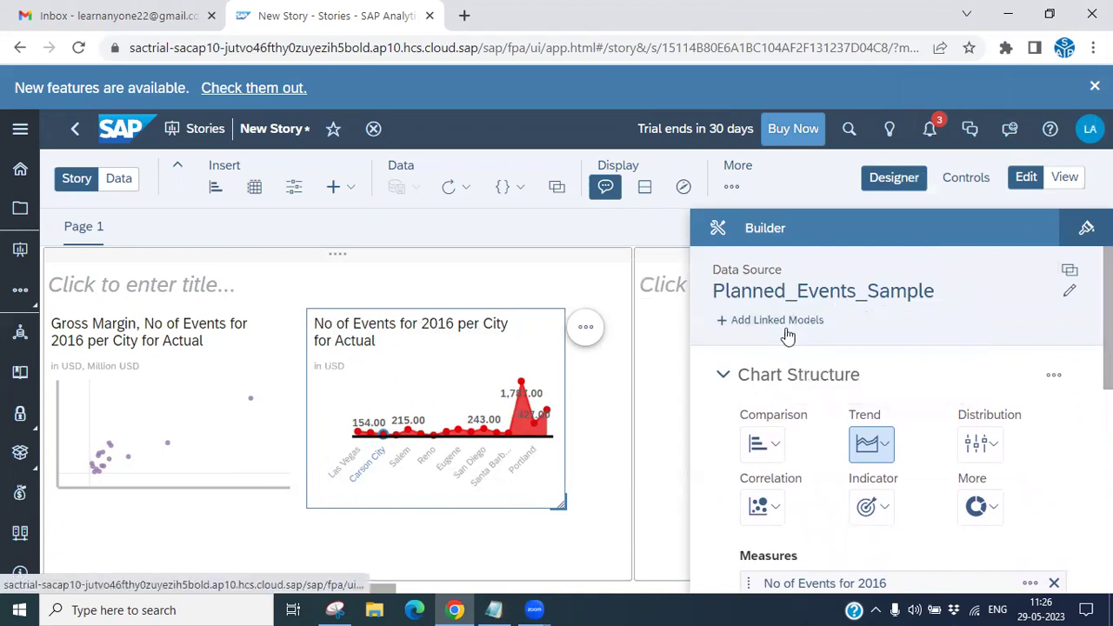
pyautogui.click(785, 327)
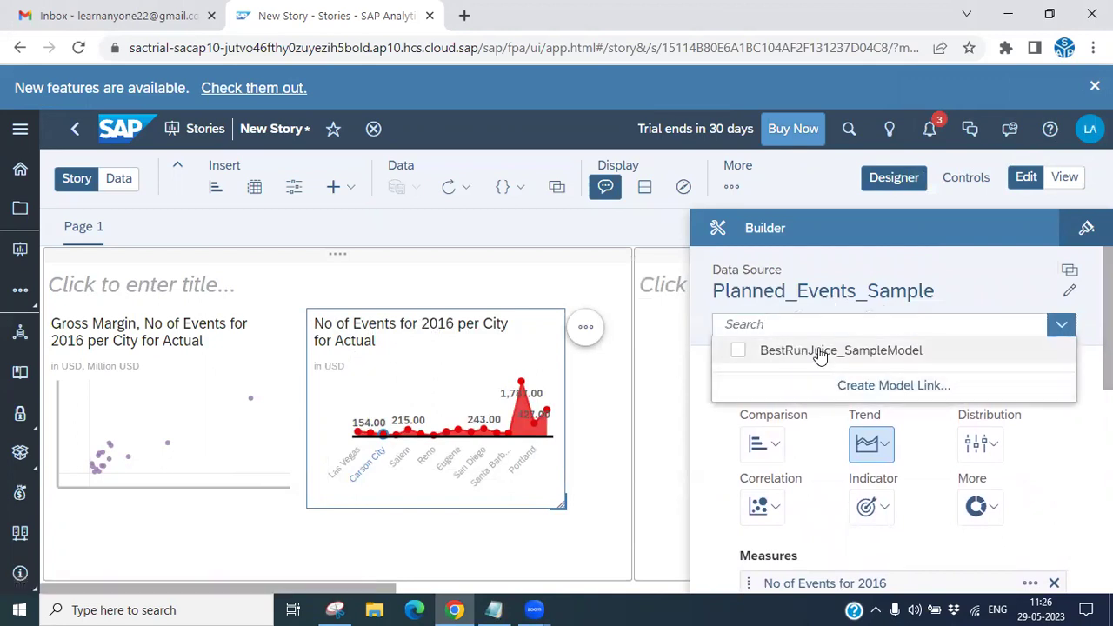
pyautogui.click(820, 350)
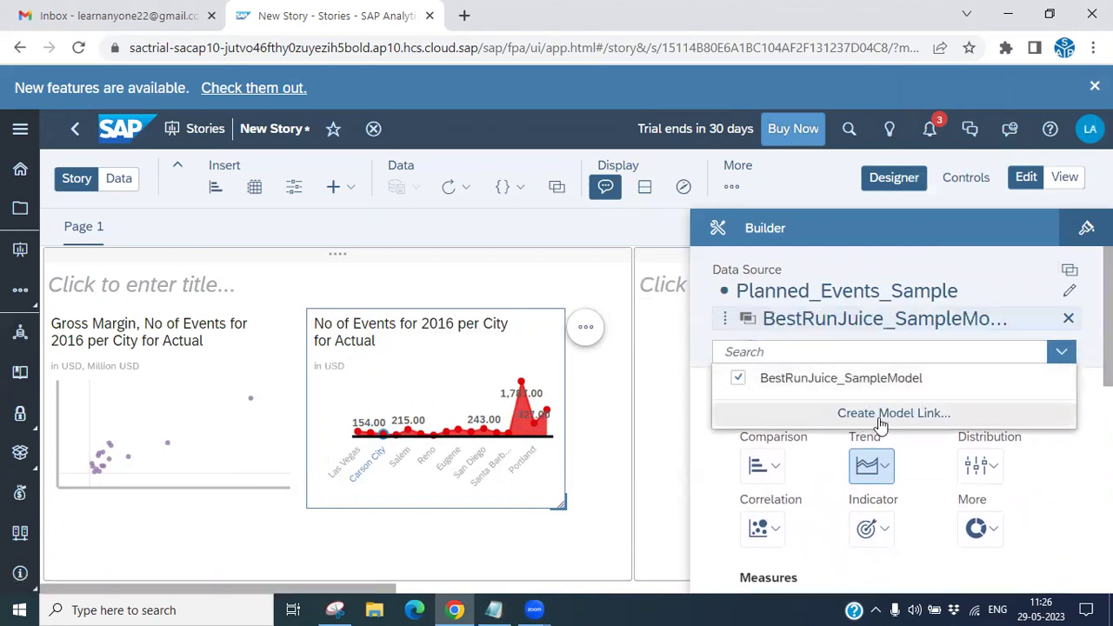
pyautogui.click(1006, 274)
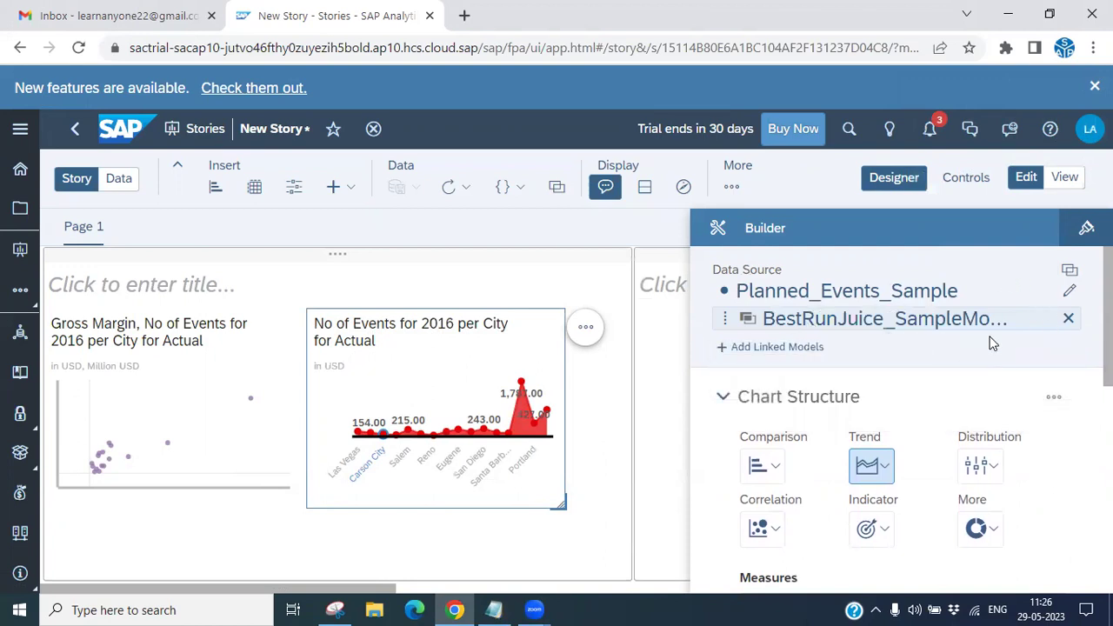
# Examine the link type and active linked dimension options of the chart's BestRunJuice_SampleModel link.
pyautogui.click(1046, 327)
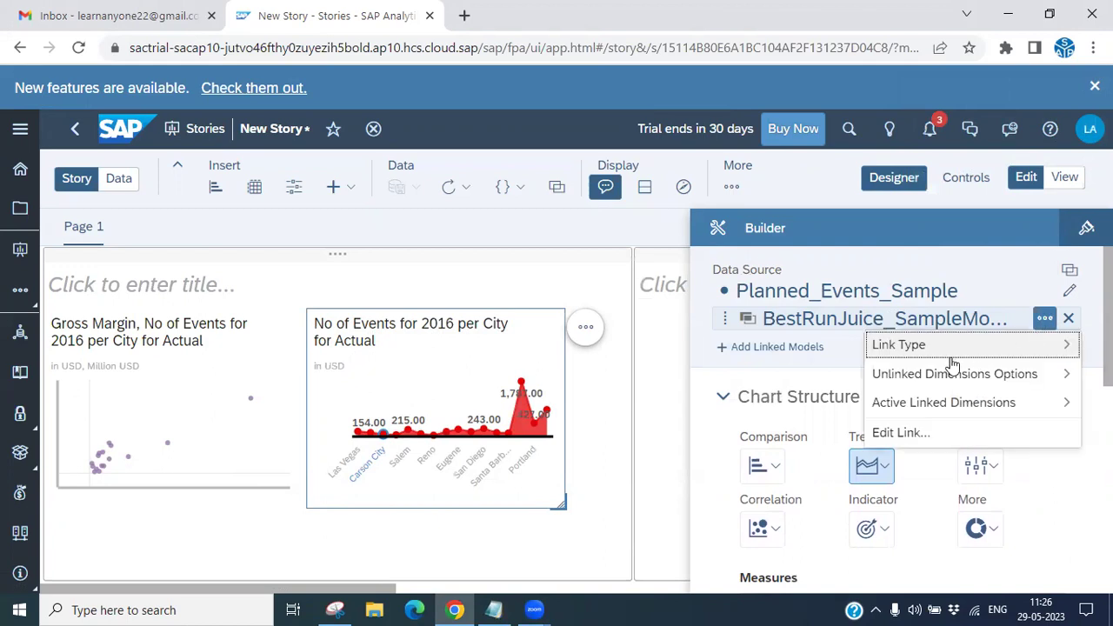
pyautogui.moveTo(910, 358)
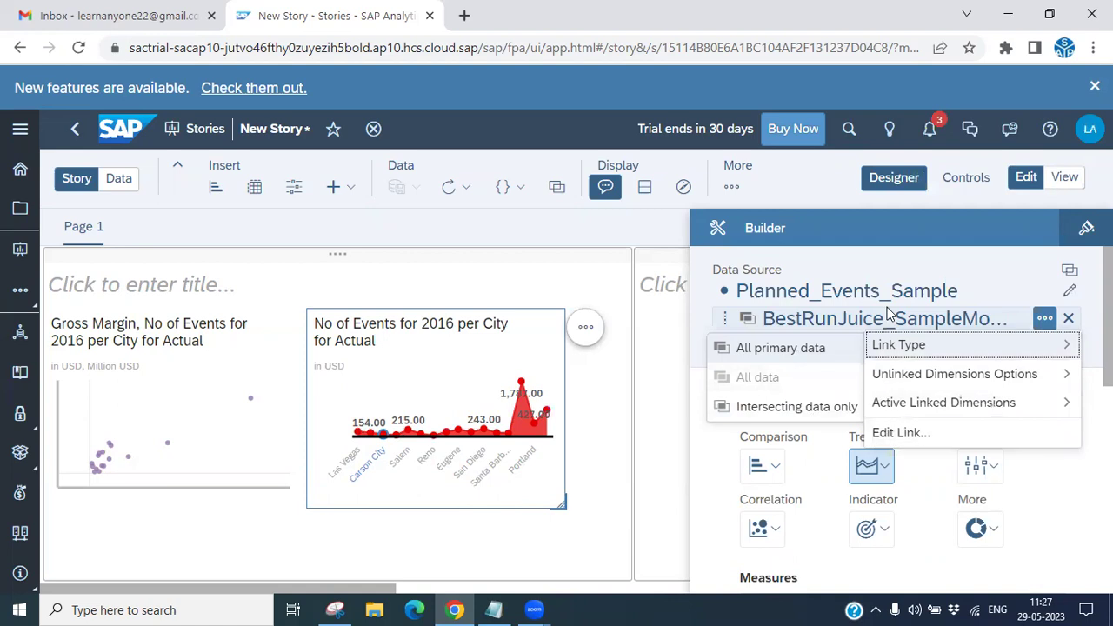
pyautogui.moveTo(878, 402)
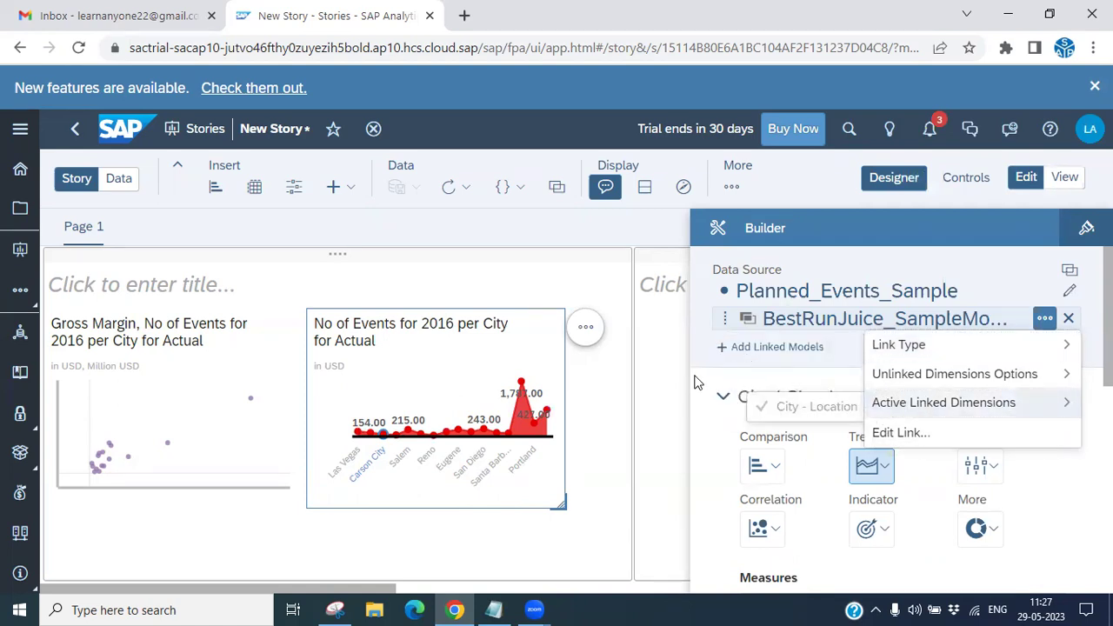
pyautogui.click(698, 398)
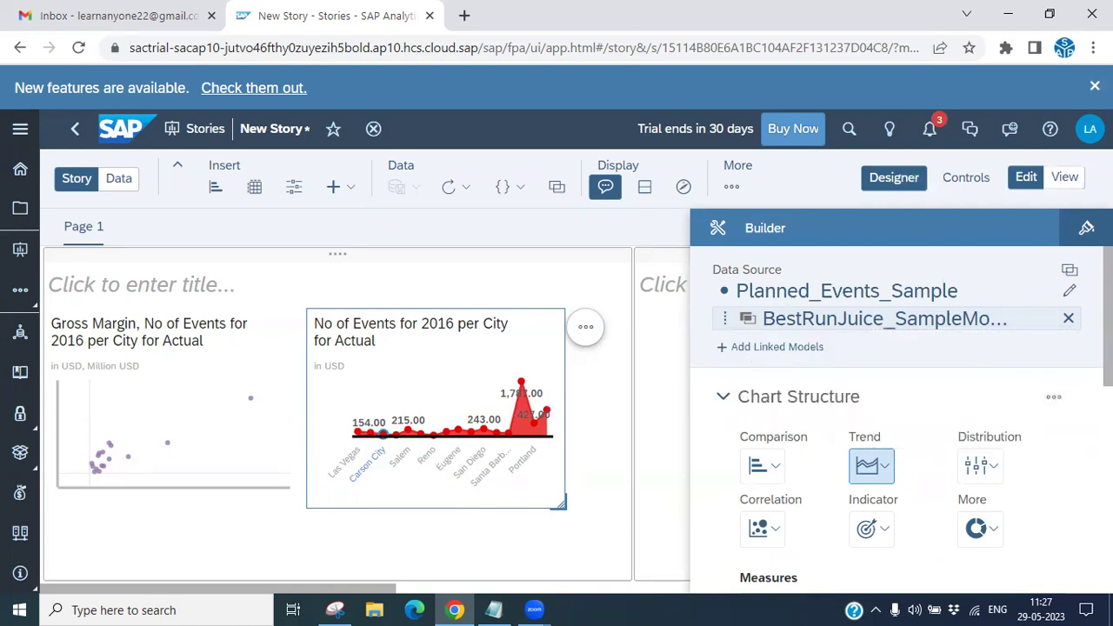
pyautogui.scroll(-4, 902, 420)
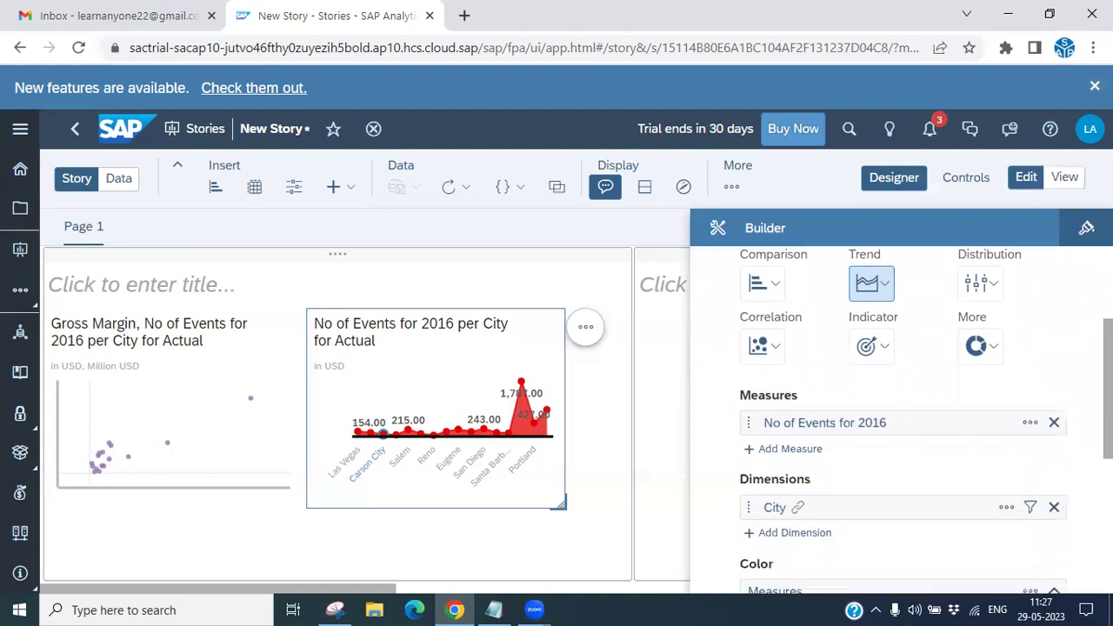
pyautogui.scroll(-7, 902, 420)
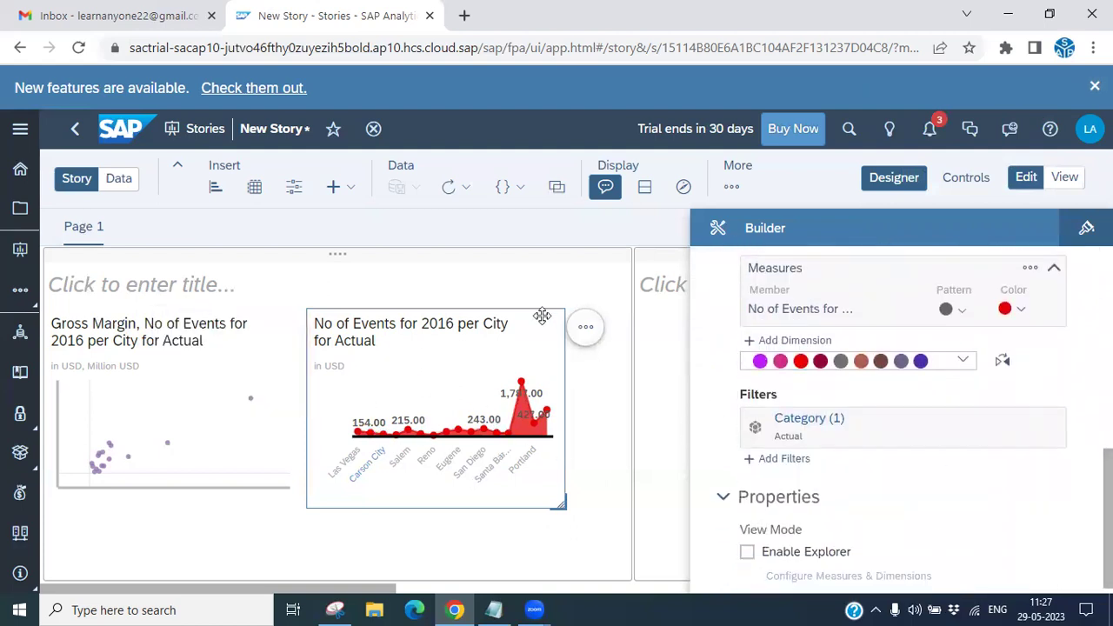
# Highlight the Stacked Area Chart line in the Notepad outline and return to the story.
pyautogui.click(493, 608)
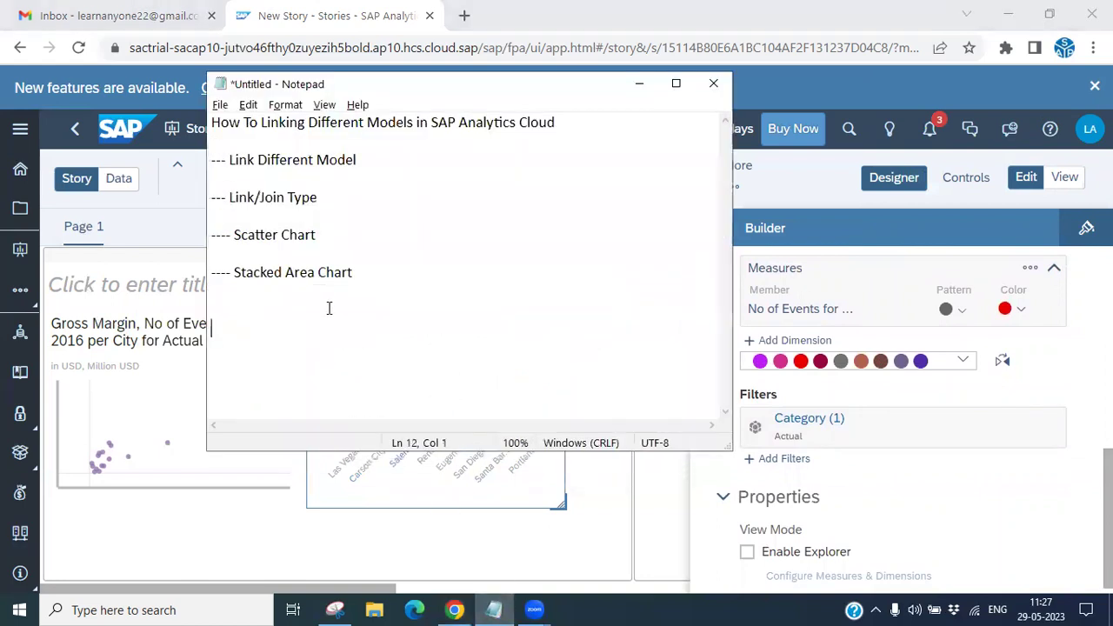
pyautogui.moveTo(362, 272); pyautogui.dragTo(217, 274)
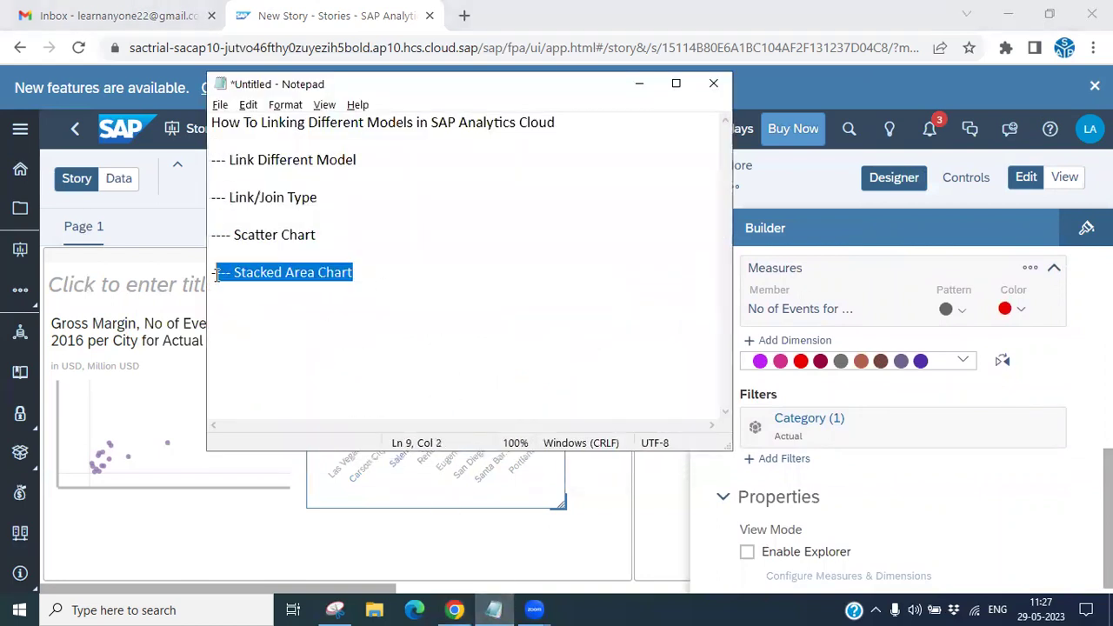
pyautogui.click(639, 84)
# Show the Stacked Area chart in full screen and inspect the event values of individual cities such as Henderson and Reno.
pyautogui.click(586, 327)
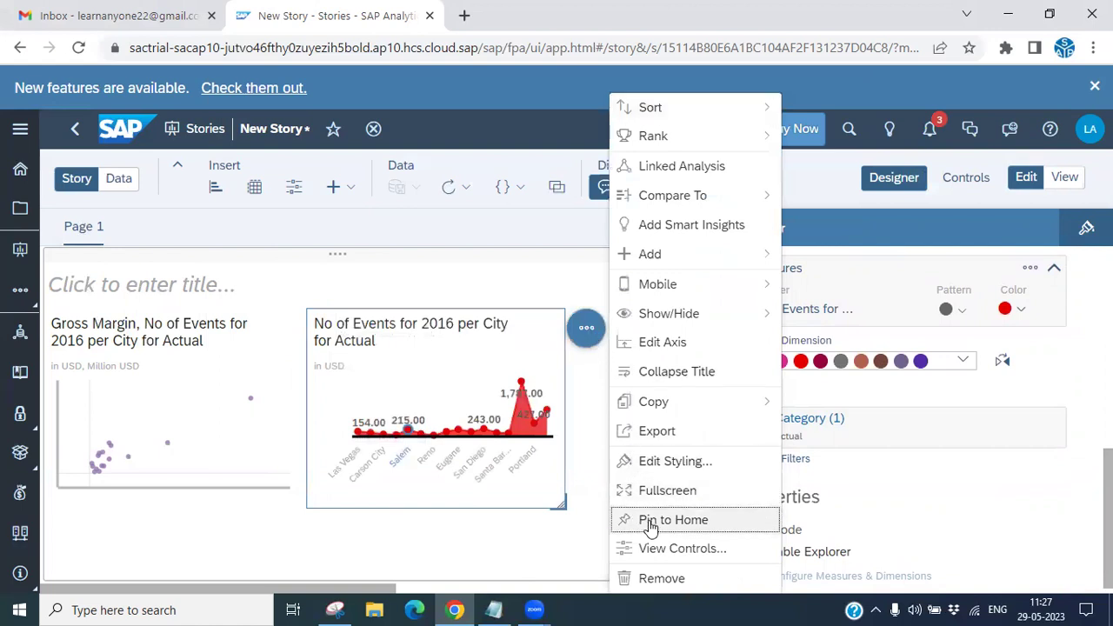
pyautogui.click(662, 490)
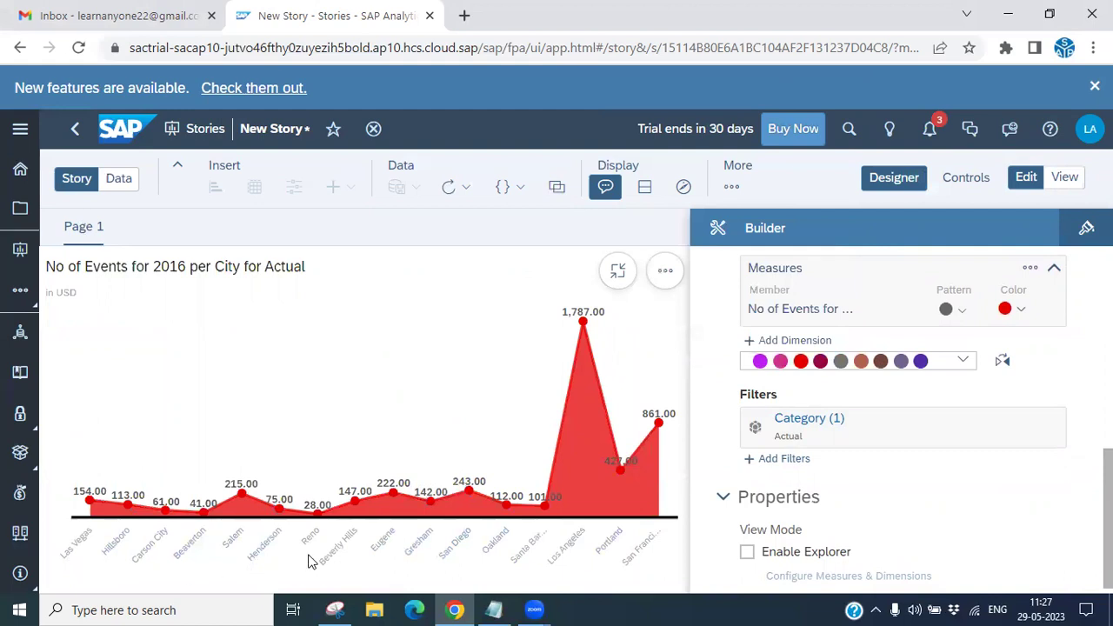
pyautogui.moveTo(275, 522)
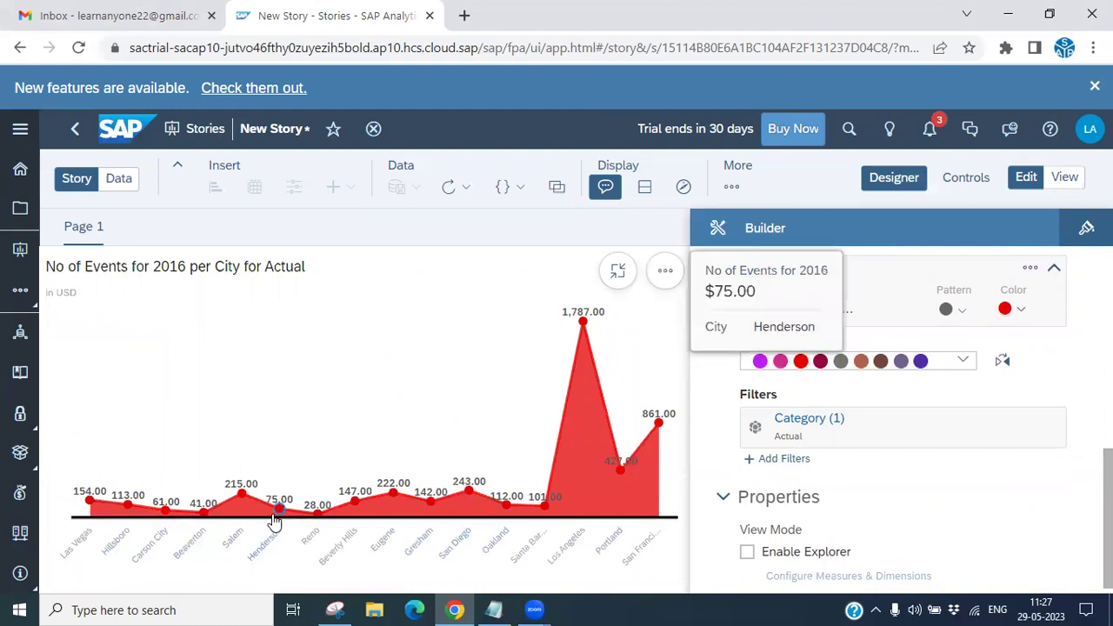
pyautogui.moveTo(321, 516)
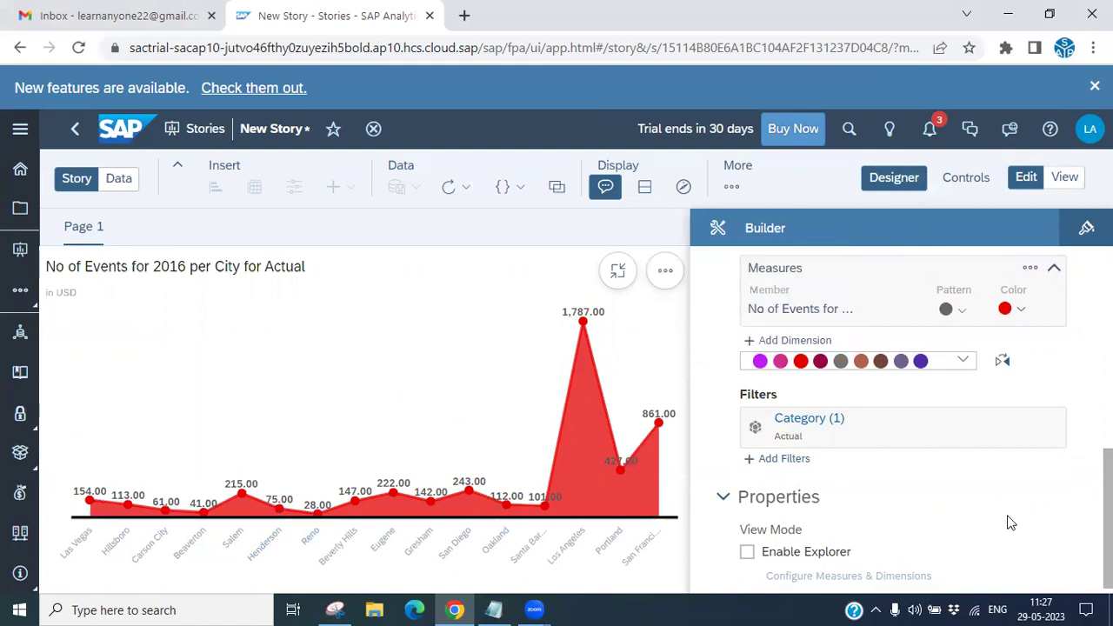
pyautogui.scroll(5, 902, 424)
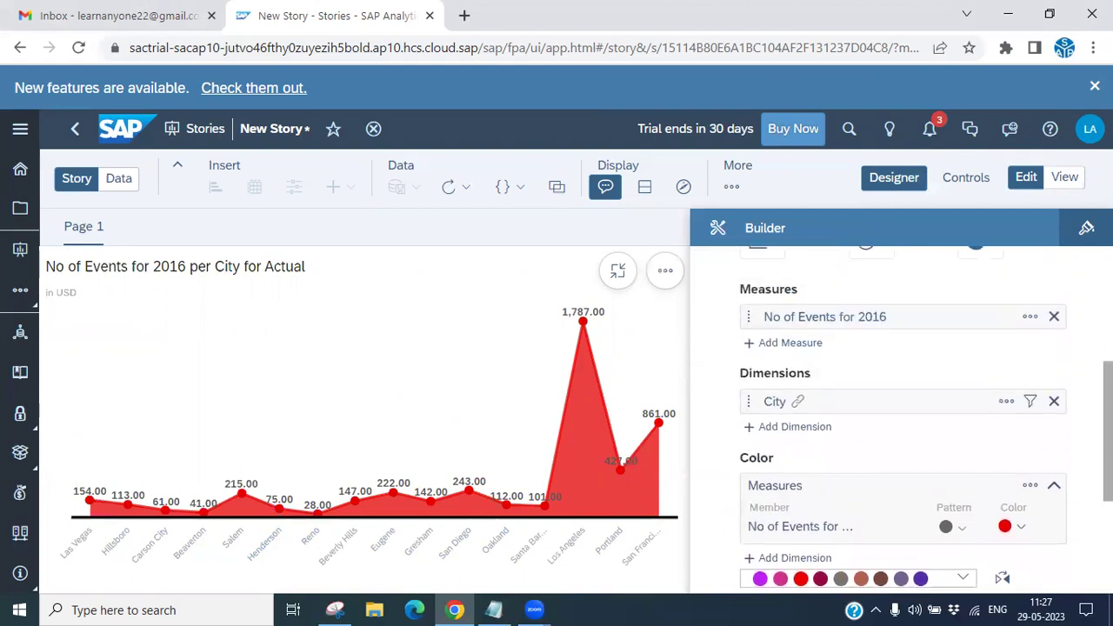
pyautogui.scroll(2, 1073, 382)
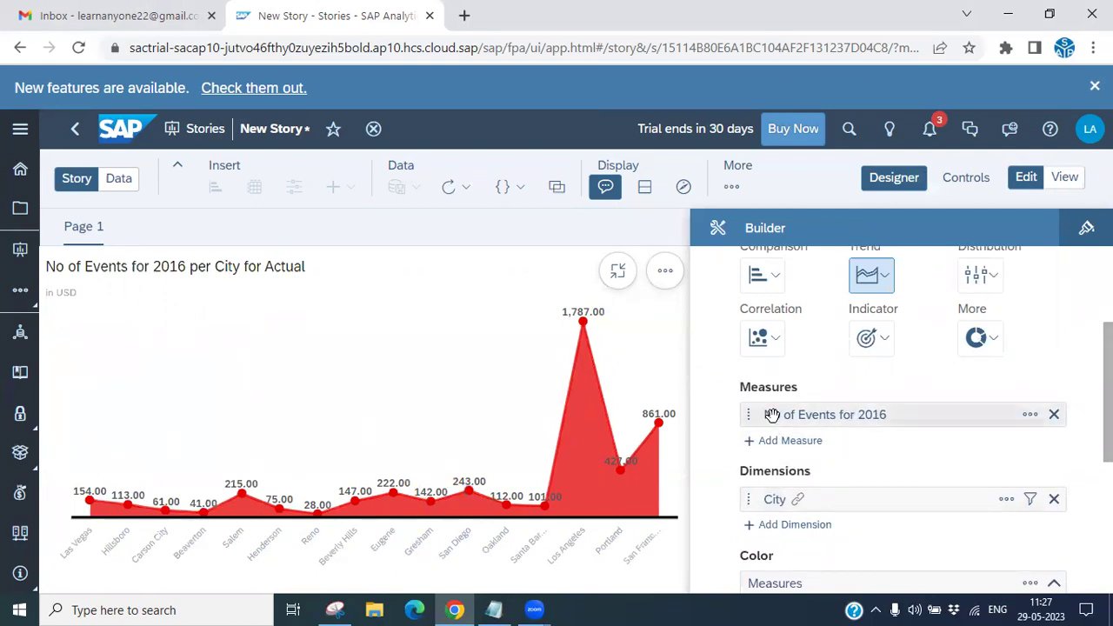
pyautogui.moveTo(242, 499)
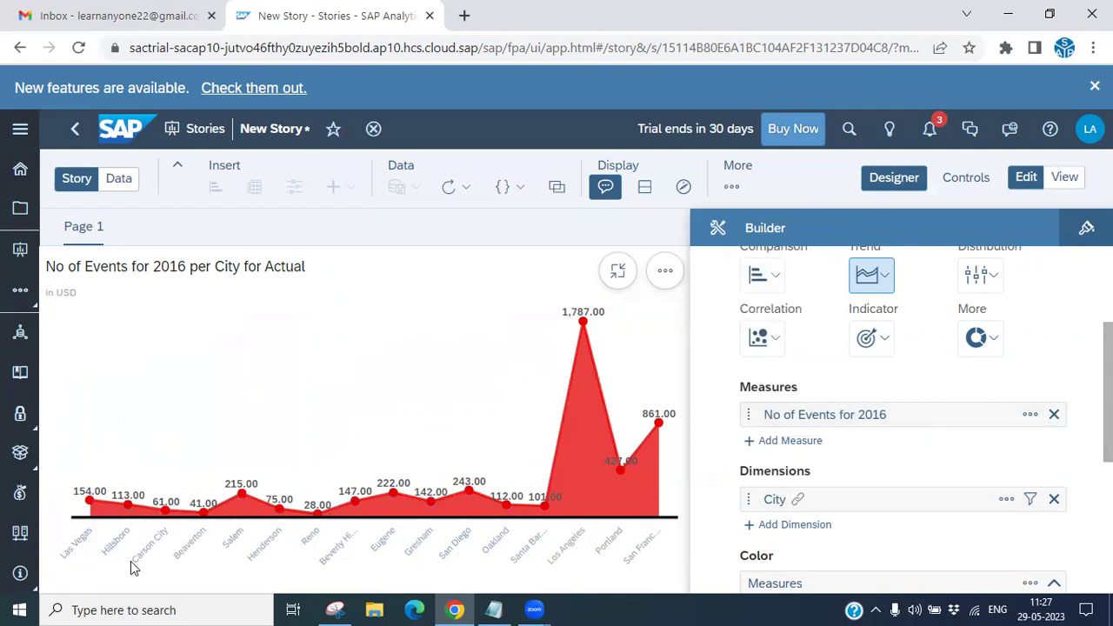
pyautogui.moveTo(661, 520)
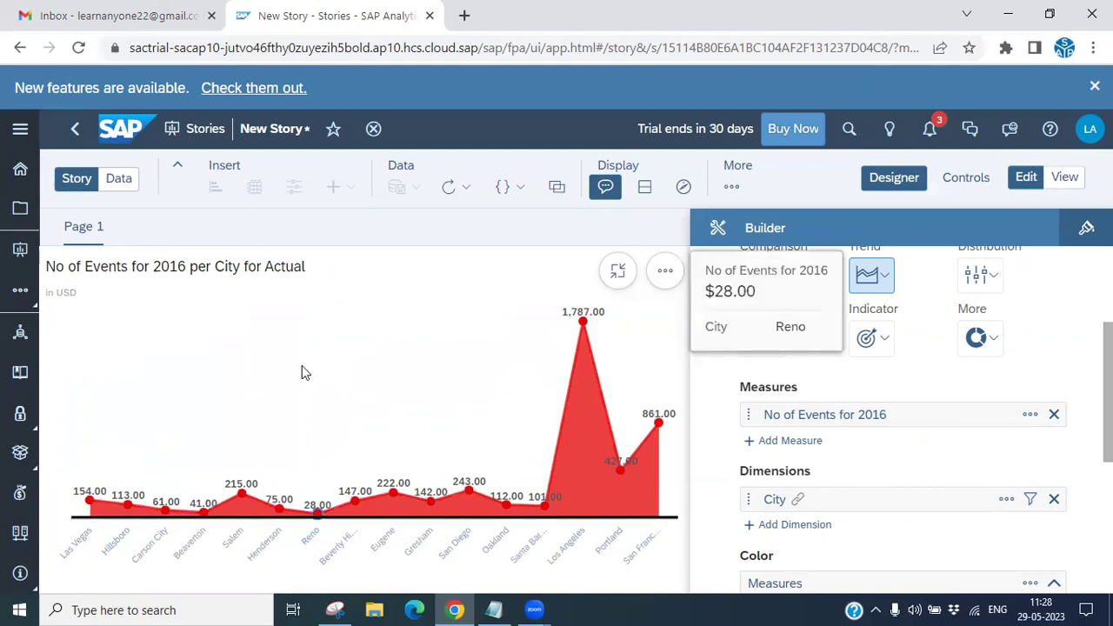
pyautogui.click(494, 610)
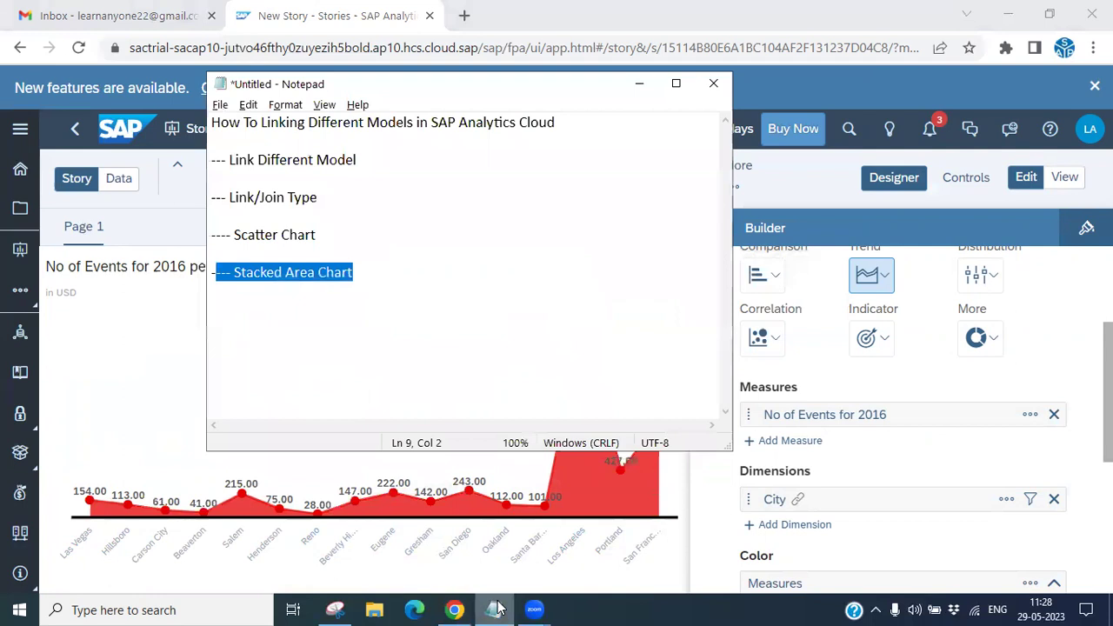
pyautogui.click(494, 610)
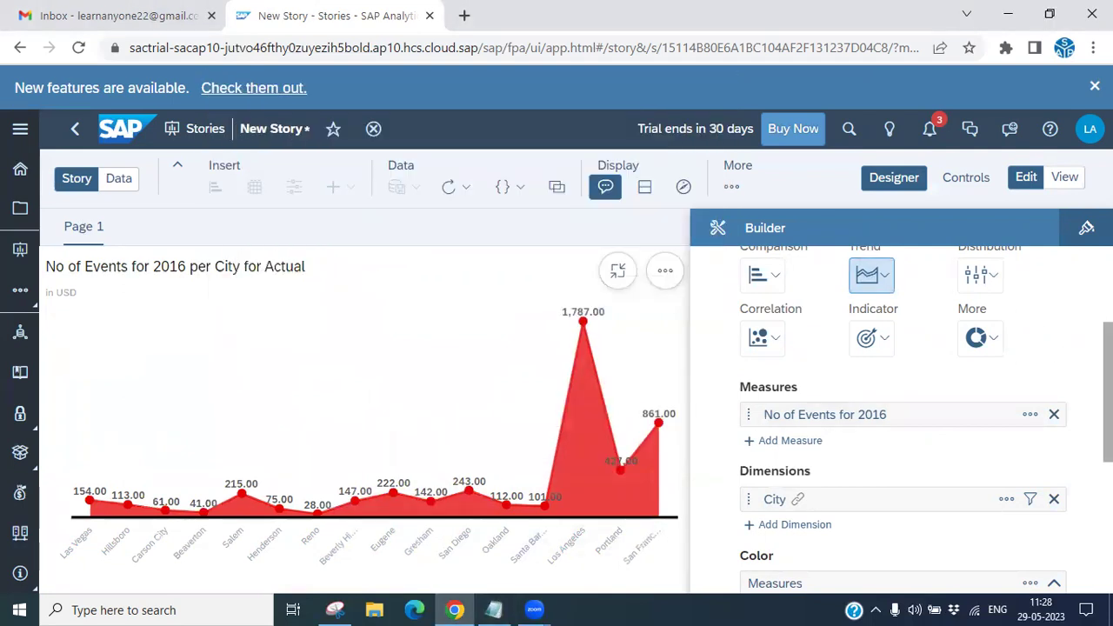
# Leave the Stacked Area chart's full-screen view and minimize the browser window.
pyautogui.scroll(3, 1061, 322)
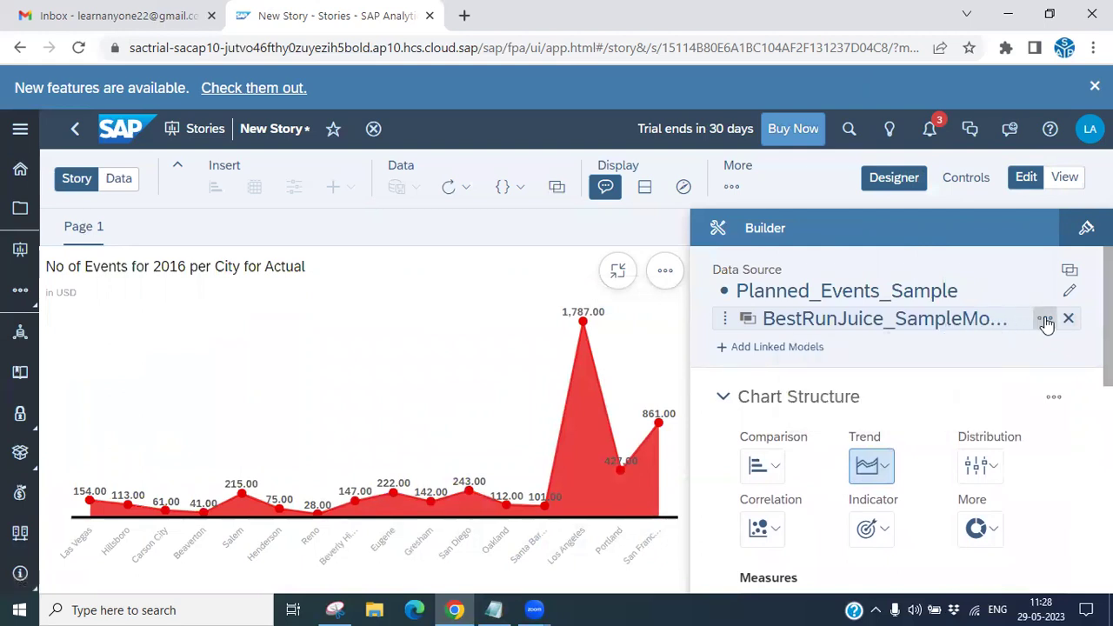
pyautogui.click(617, 271)
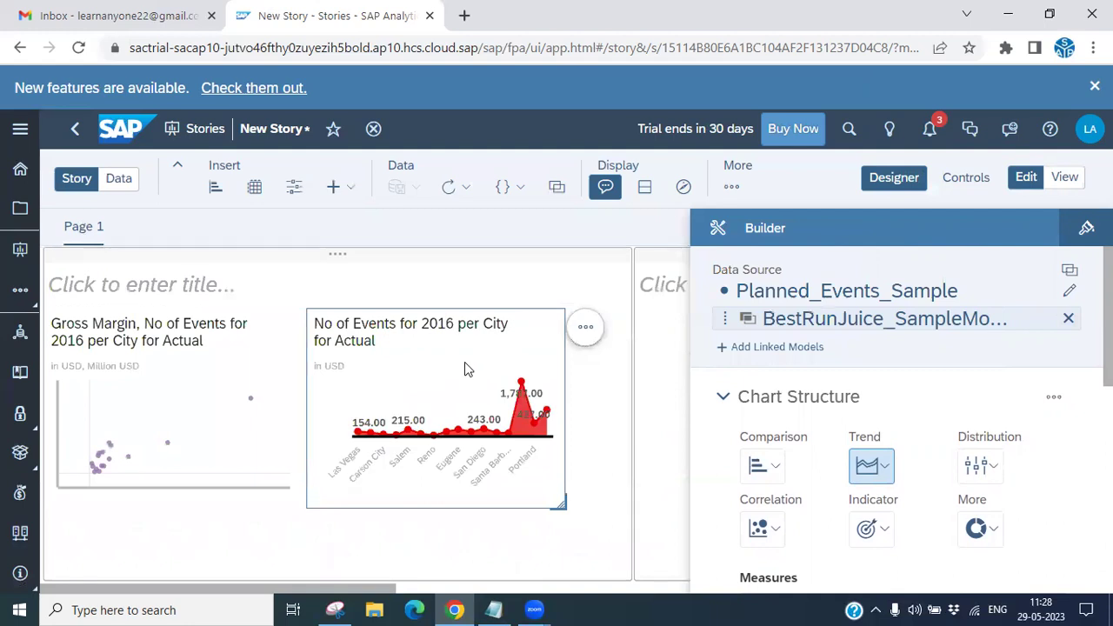
pyautogui.click(1010, 15)
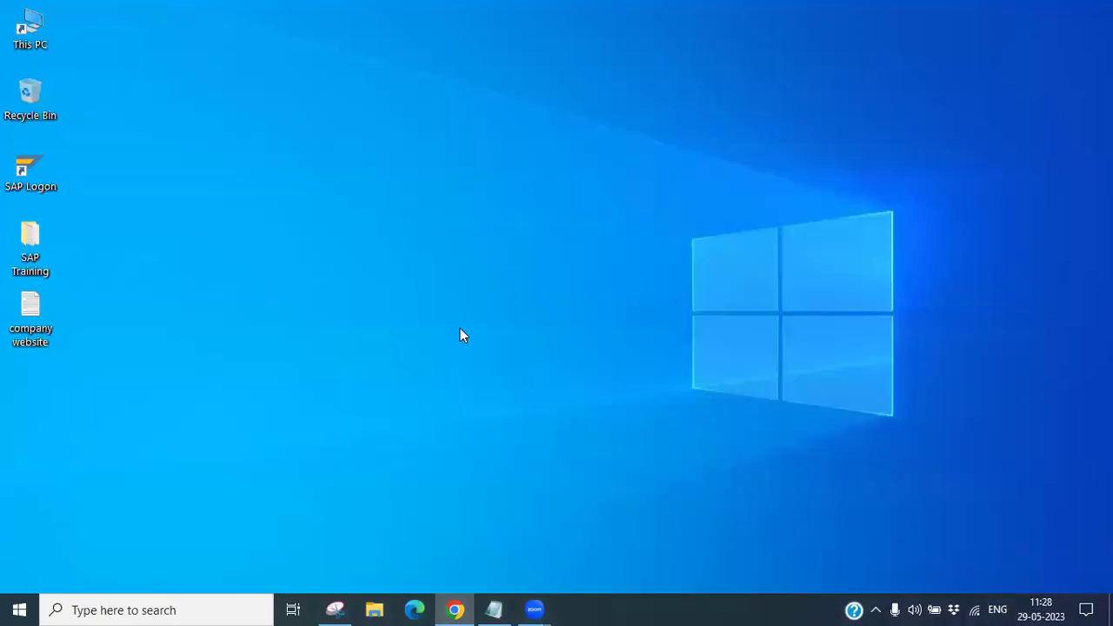